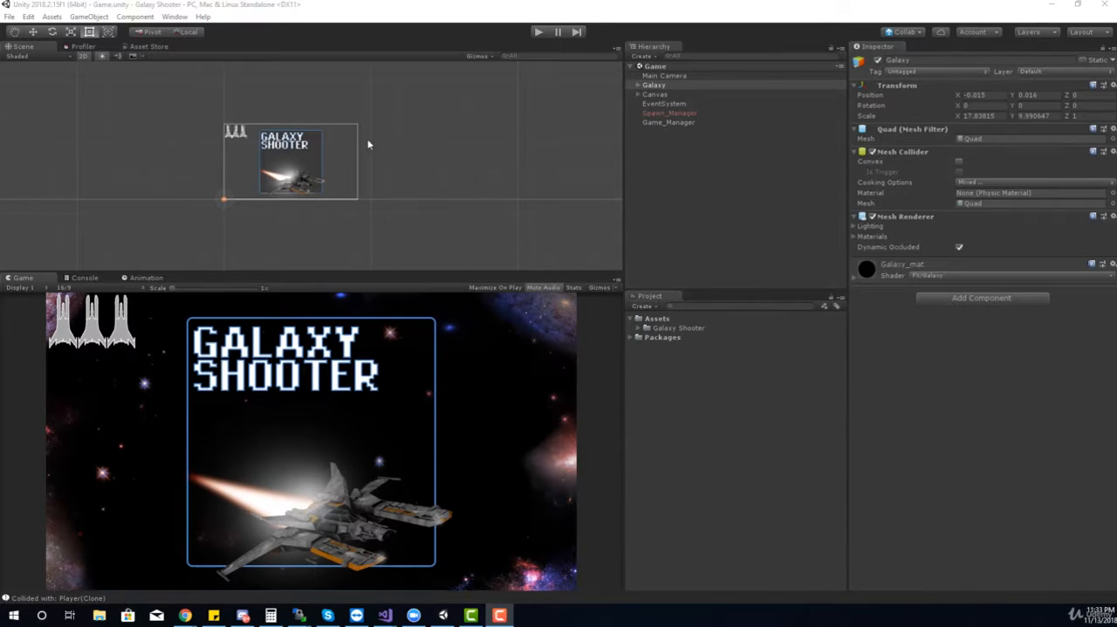
Install the Postprocessing package, version 2.0.17, from the full package list in the Package Manager
{"action": "left_click", "coordinate": [174, 16]}
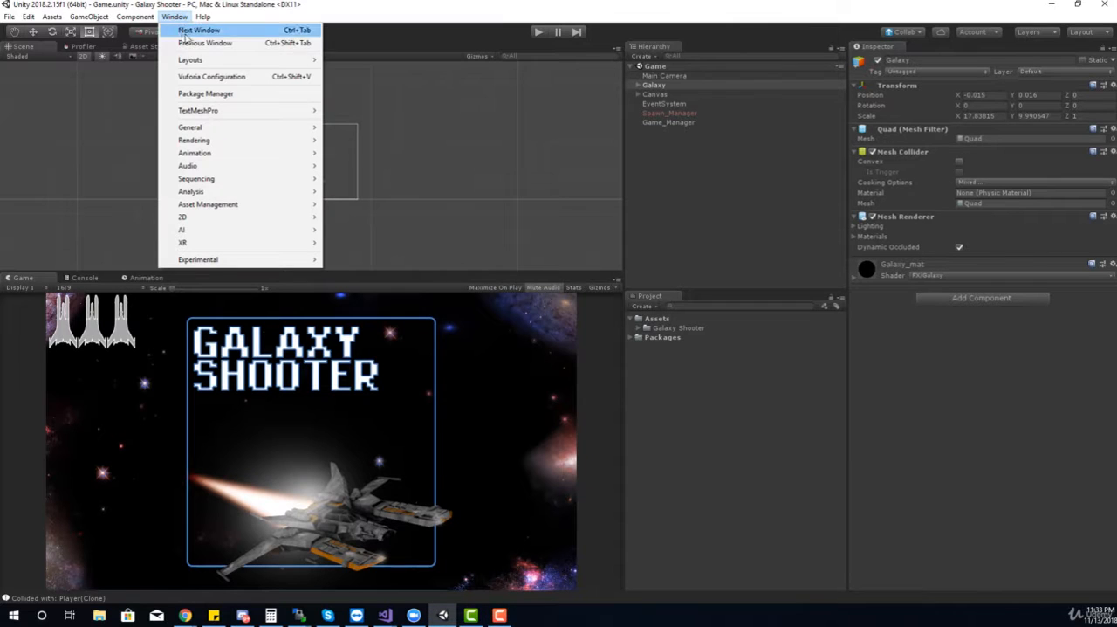
{"action": "left_click", "coordinate": [207, 94]}
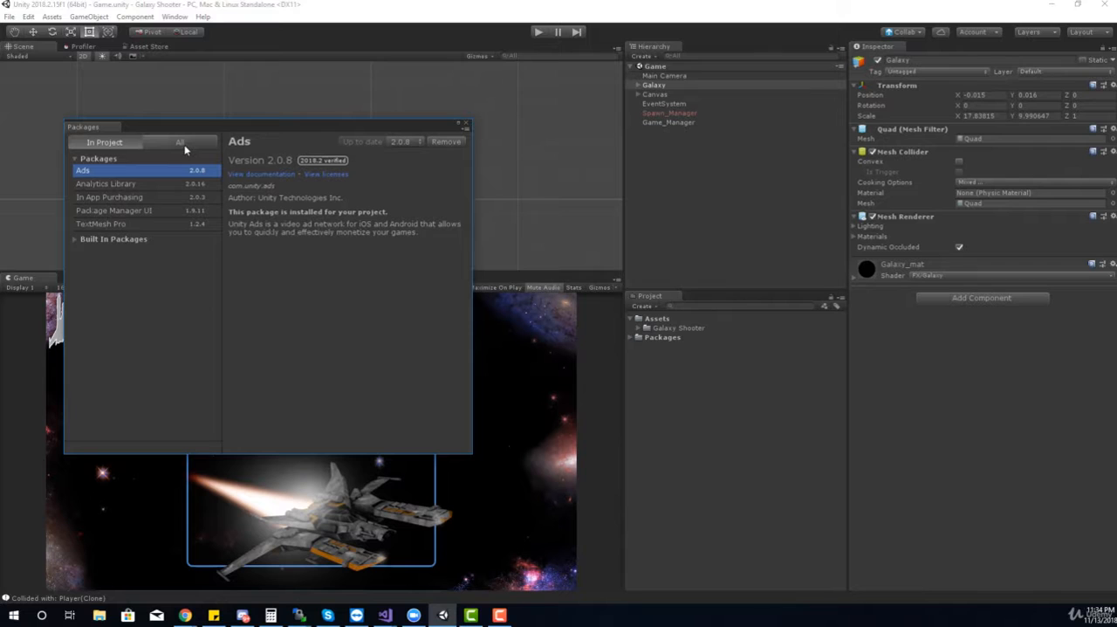
{"action": "left_click", "coordinate": [180, 144]}
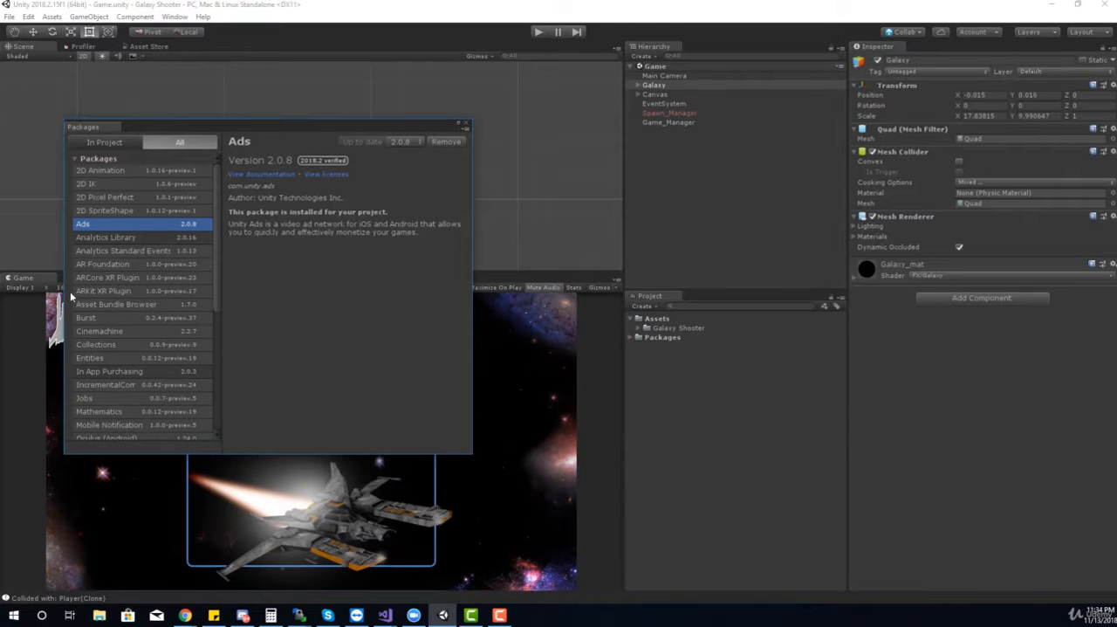
{"action": "left_click", "coordinate": [133, 262]}
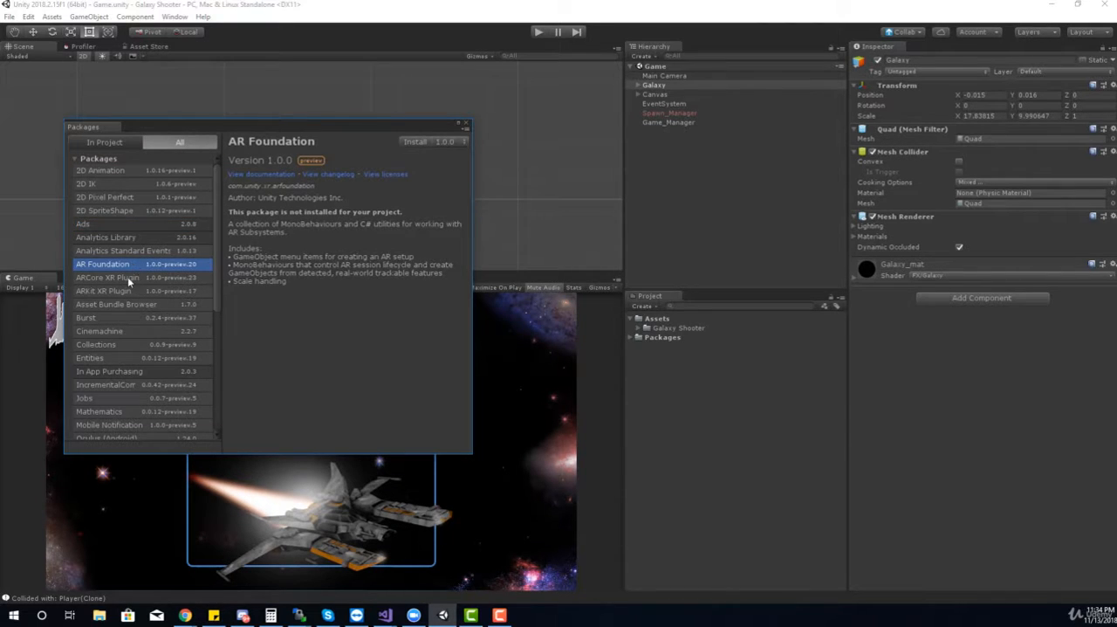
{"action": "left_click", "coordinate": [127, 290]}
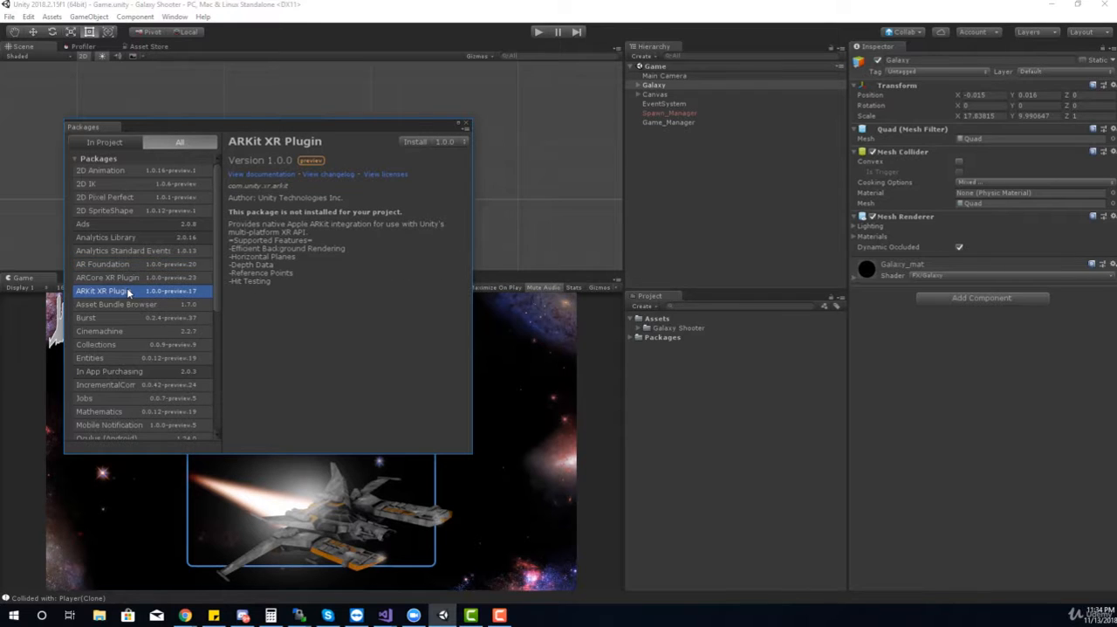
{"action": "scroll", "coordinate": [126, 288], "scroll_direction": "down", "scroll_amount": 3}
{"action": "scroll", "coordinate": [126, 347], "scroll_direction": "down", "scroll_amount": 5}
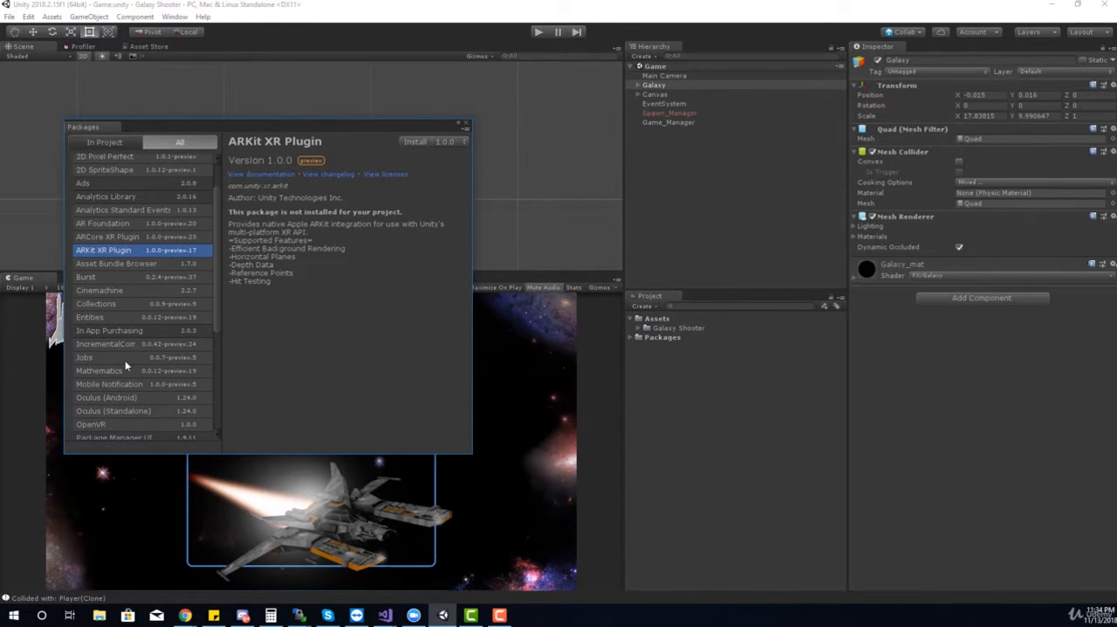
{"action": "scroll", "coordinate": [126, 364], "scroll_direction": "down", "scroll_amount": 1}
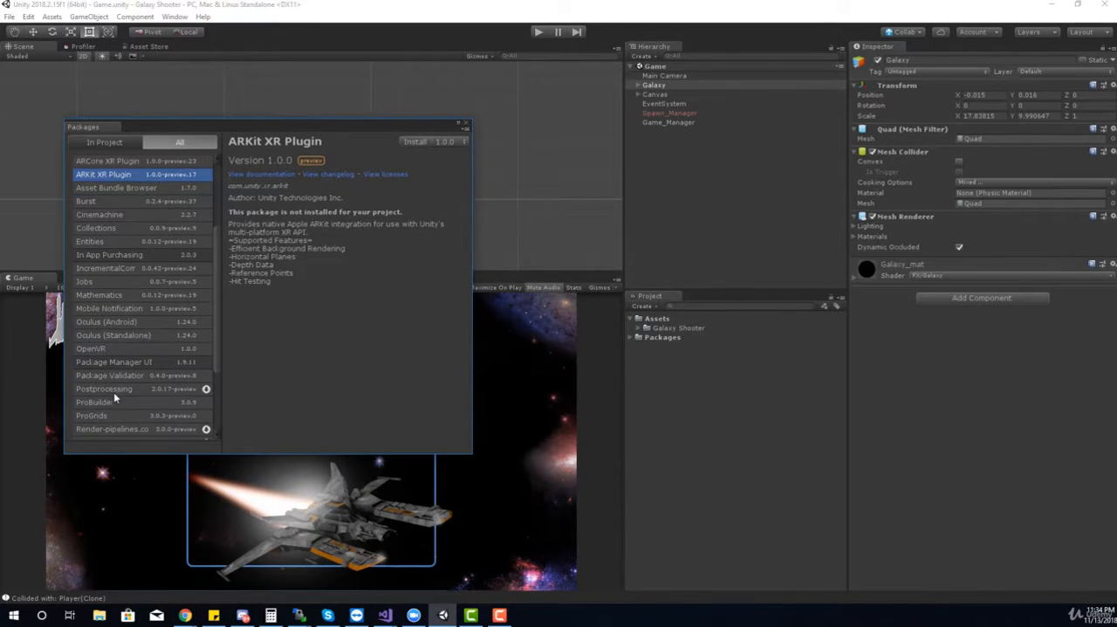
{"action": "left_click", "coordinate": [112, 392]}
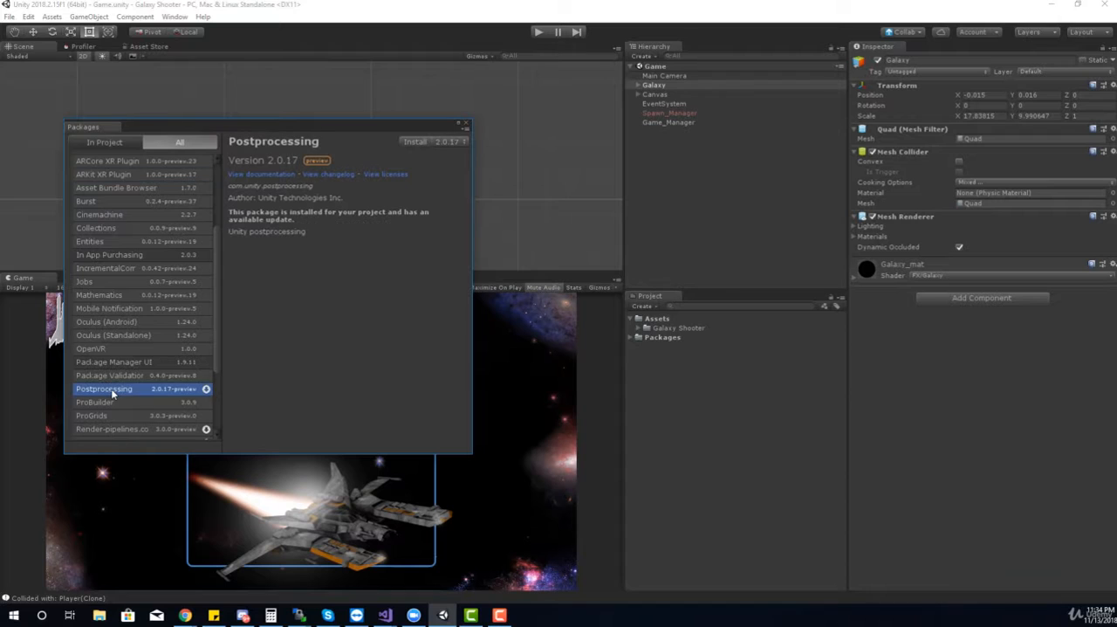
{"action": "left_click", "coordinate": [418, 142]}
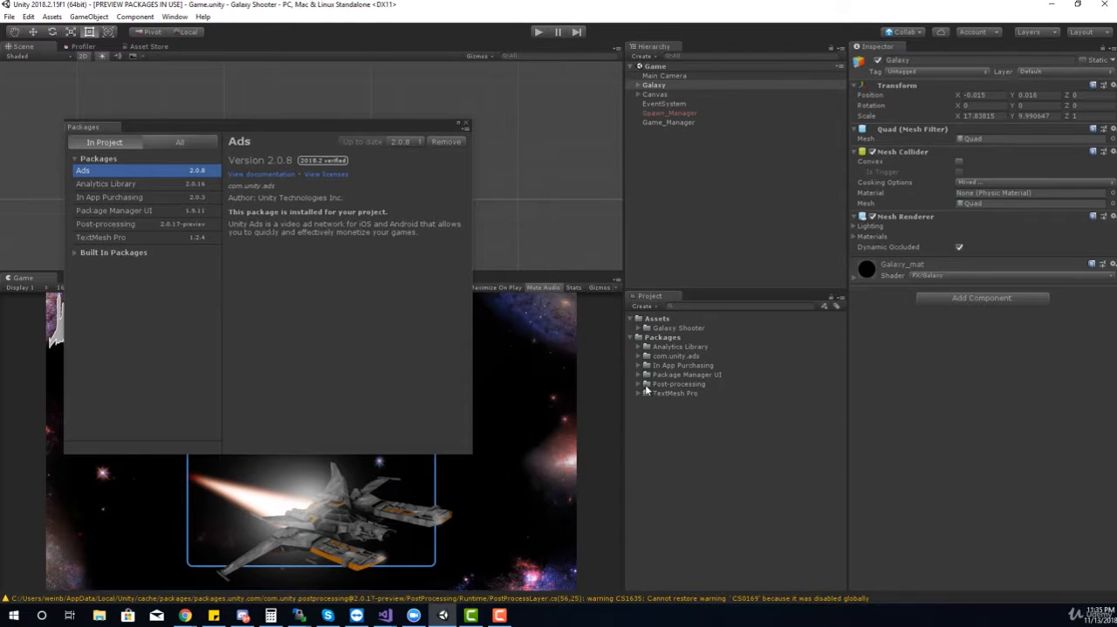
Check the Post-processing folder among the project's packages, then collapse Packages and close the Package Manager
{"action": "left_click", "coordinate": [651, 386]}
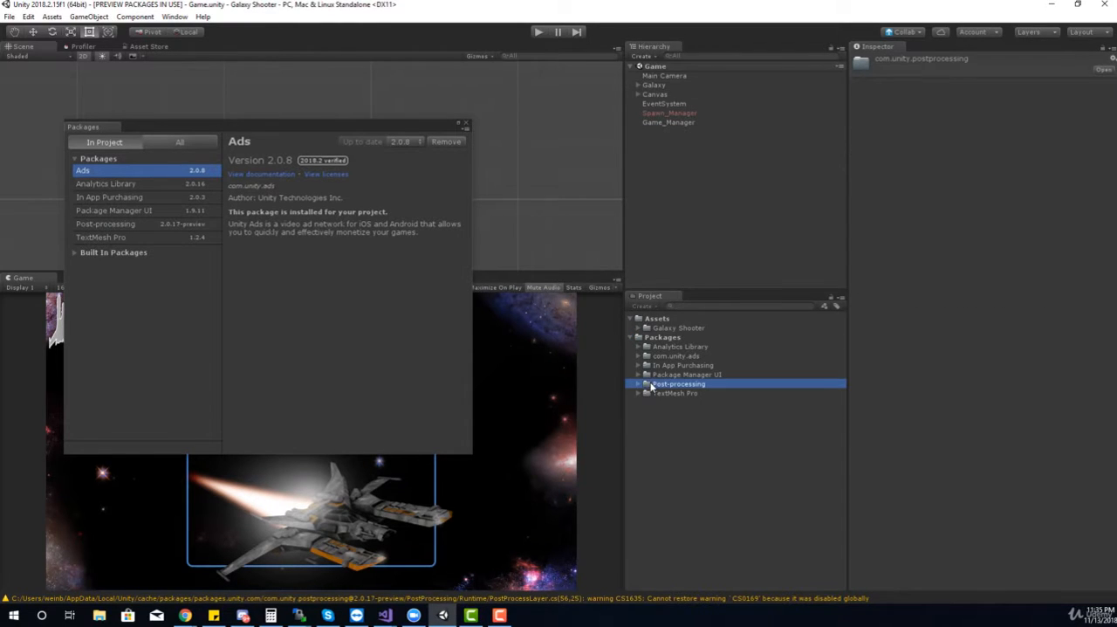
{"action": "left_click", "coordinate": [631, 337]}
{"action": "left_click", "coordinate": [467, 124]}
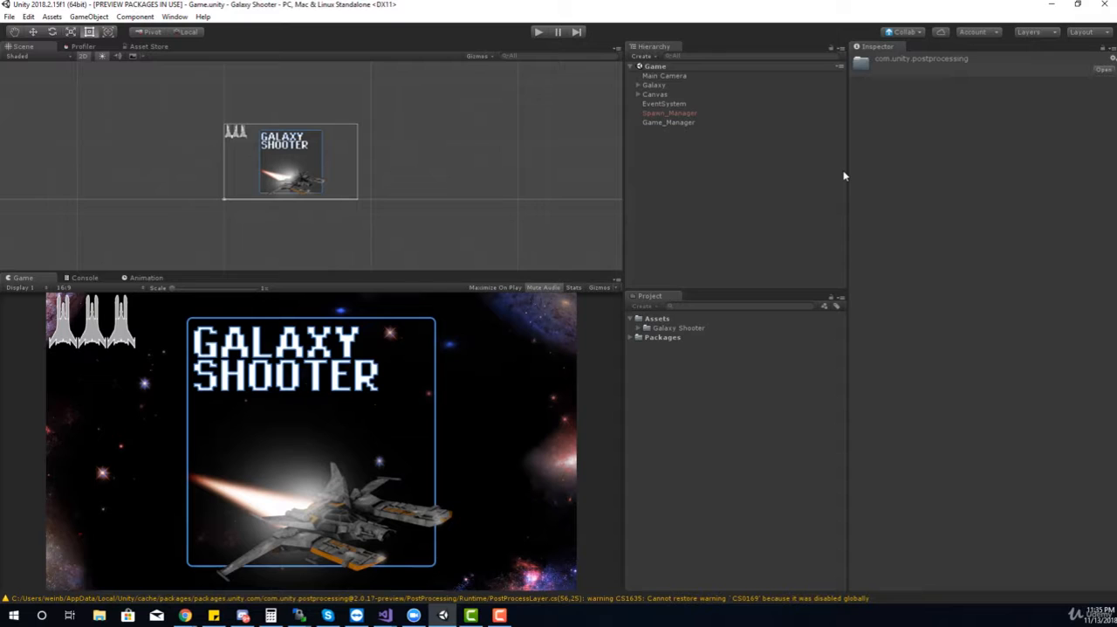
Add a Post-process Layer component to the Main Camera
{"action": "left_click", "coordinate": [689, 76]}
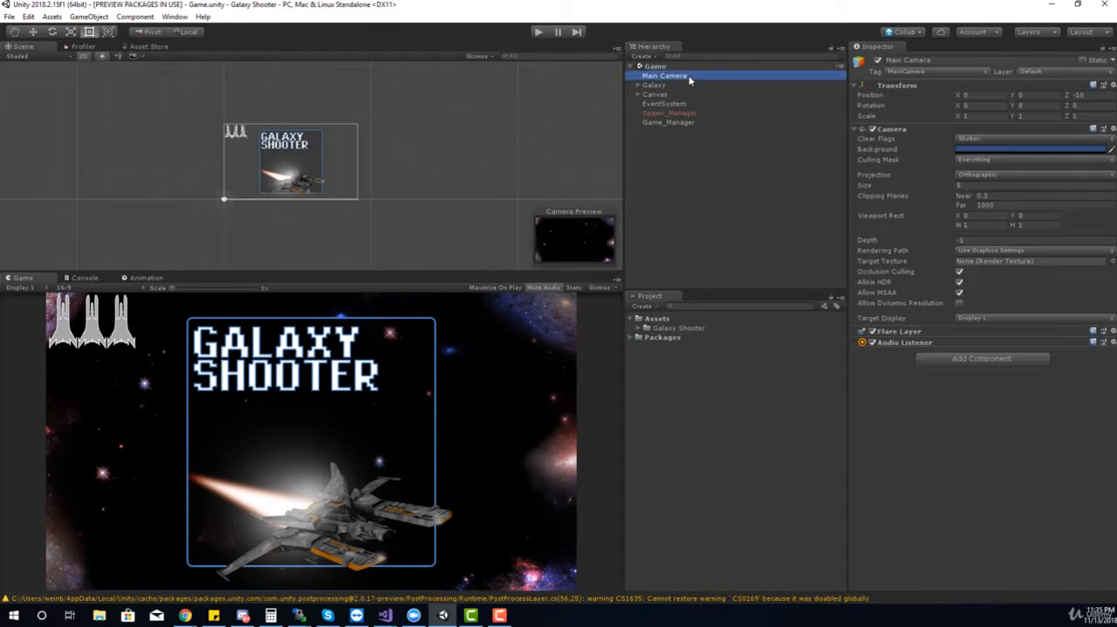
{"action": "left_click", "coordinate": [974, 360]}
{"action": "type", "text": "post"}
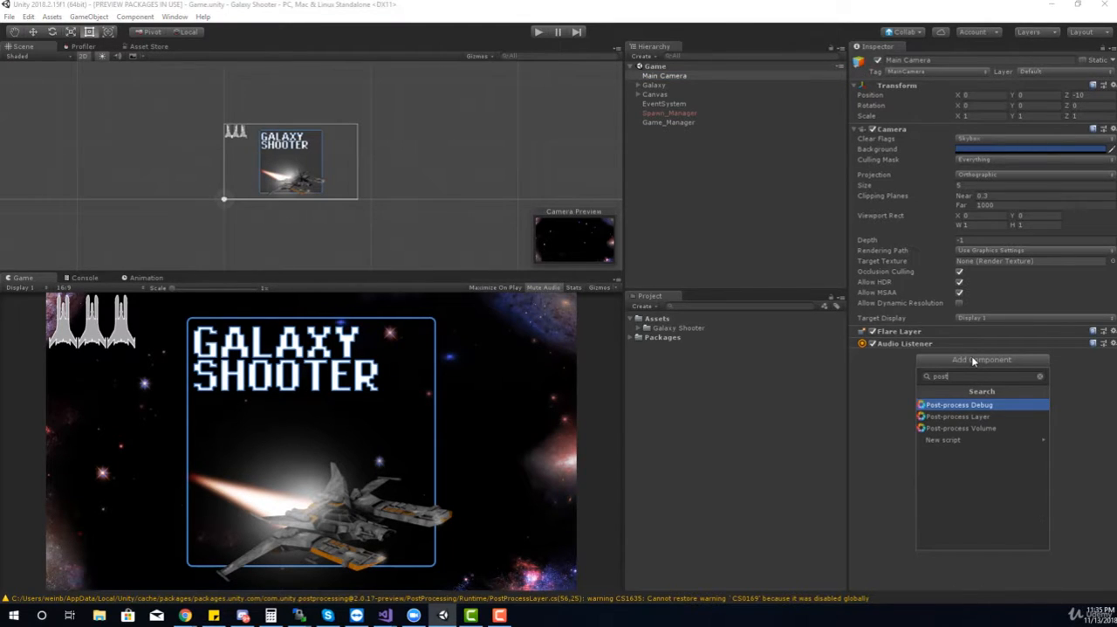
{"action": "left_click", "coordinate": [961, 416]}
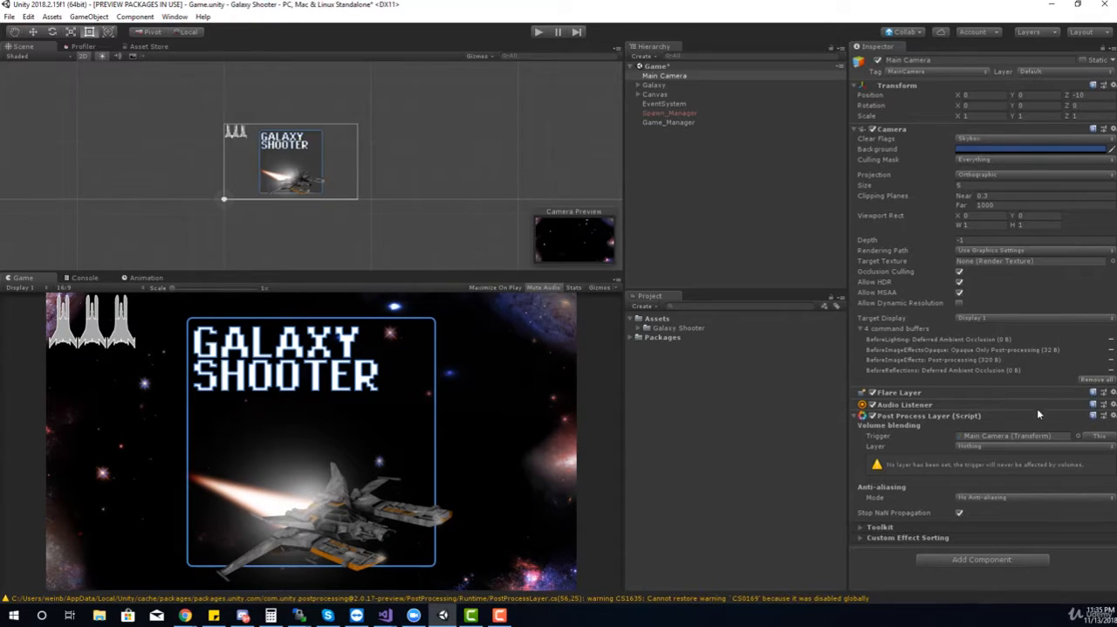
Examine the Post Process Layer's trigger object and the layer choices offered for volume blending
{"action": "left_click", "coordinate": [972, 435]}
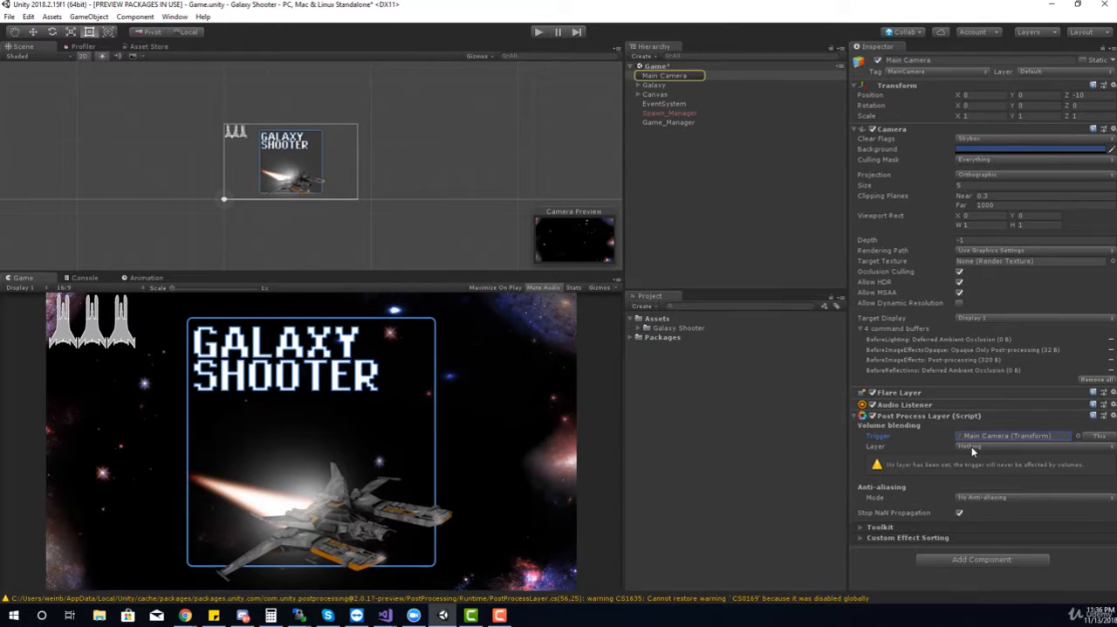
{"action": "left_click", "coordinate": [971, 447]}
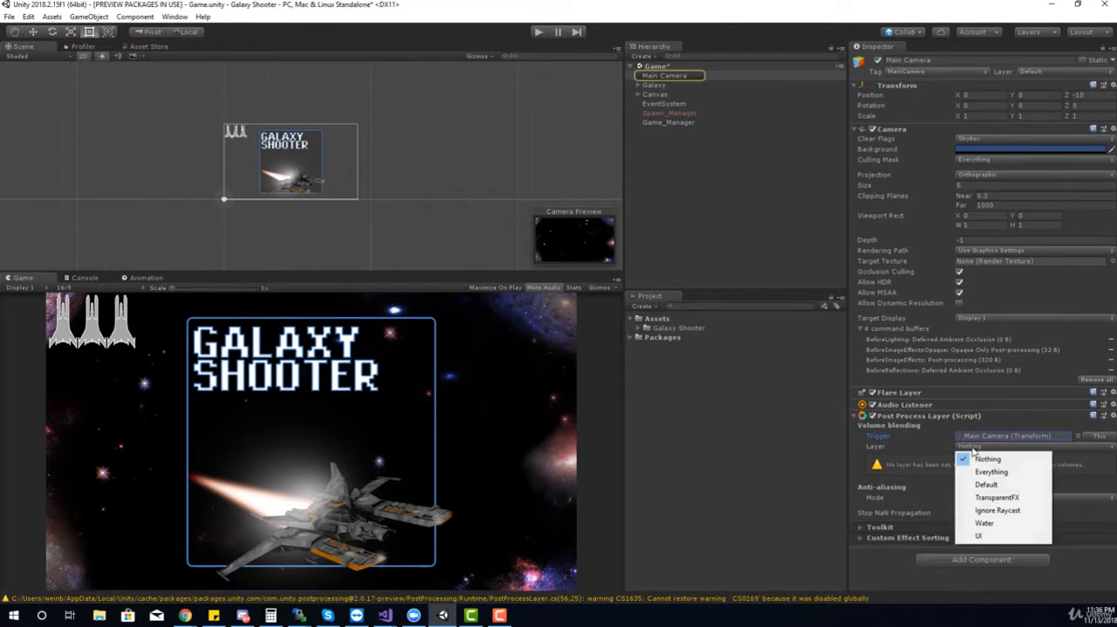
{"action": "left_click", "coordinate": [920, 467]}
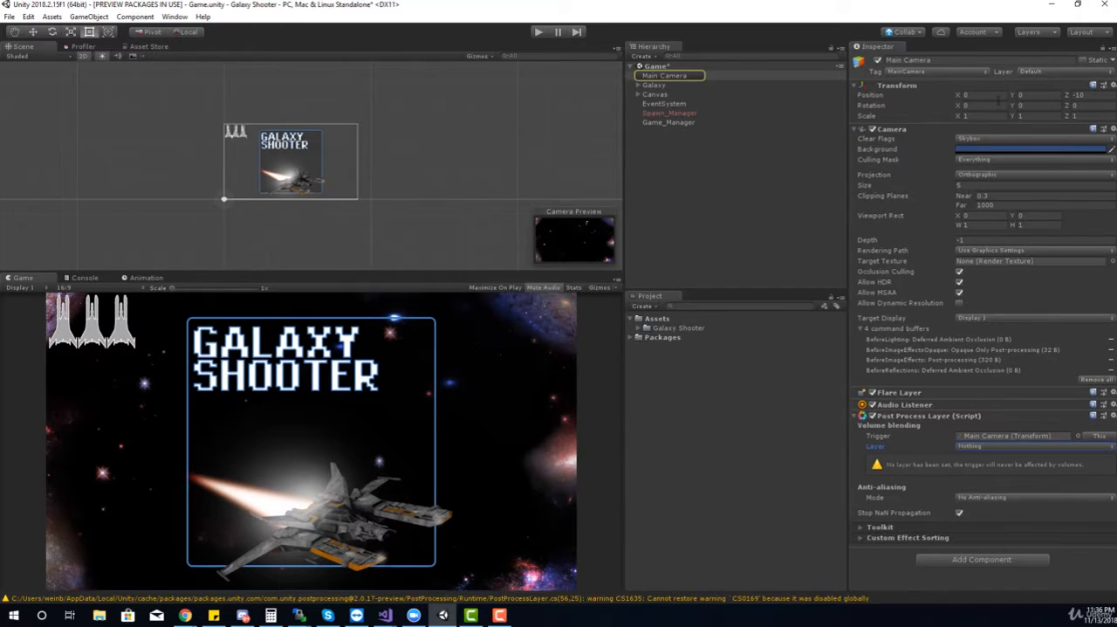
Define a new layer named "Post Processing" in User Layer 8
{"action": "left_click", "coordinate": [1035, 69]}
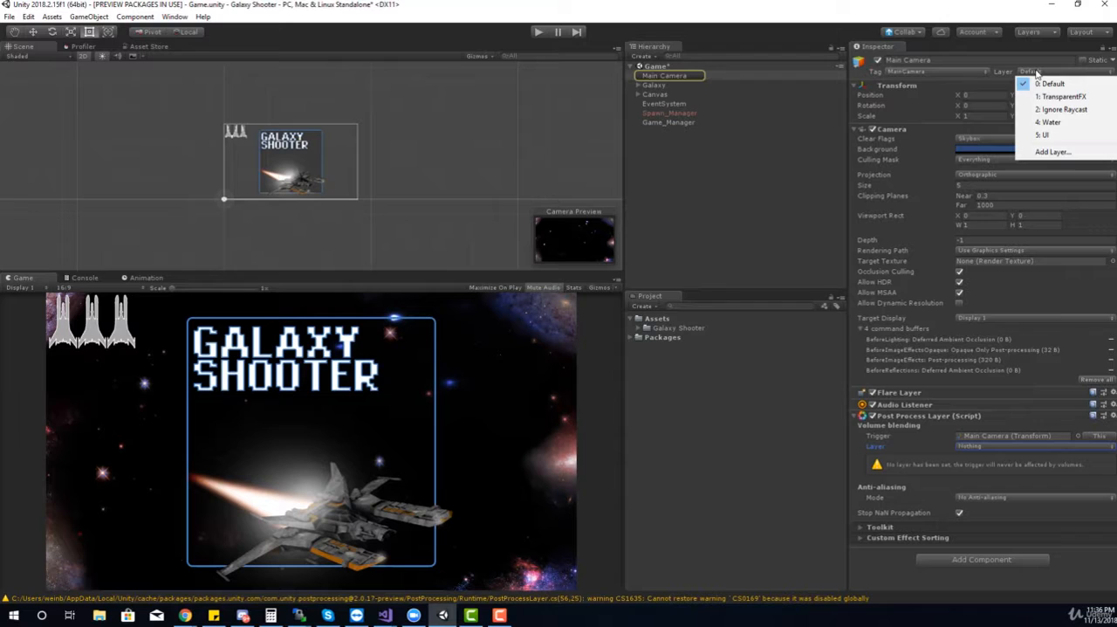
{"action": "left_click", "coordinate": [1044, 153]}
{"action": "left_click", "coordinate": [959, 205]}
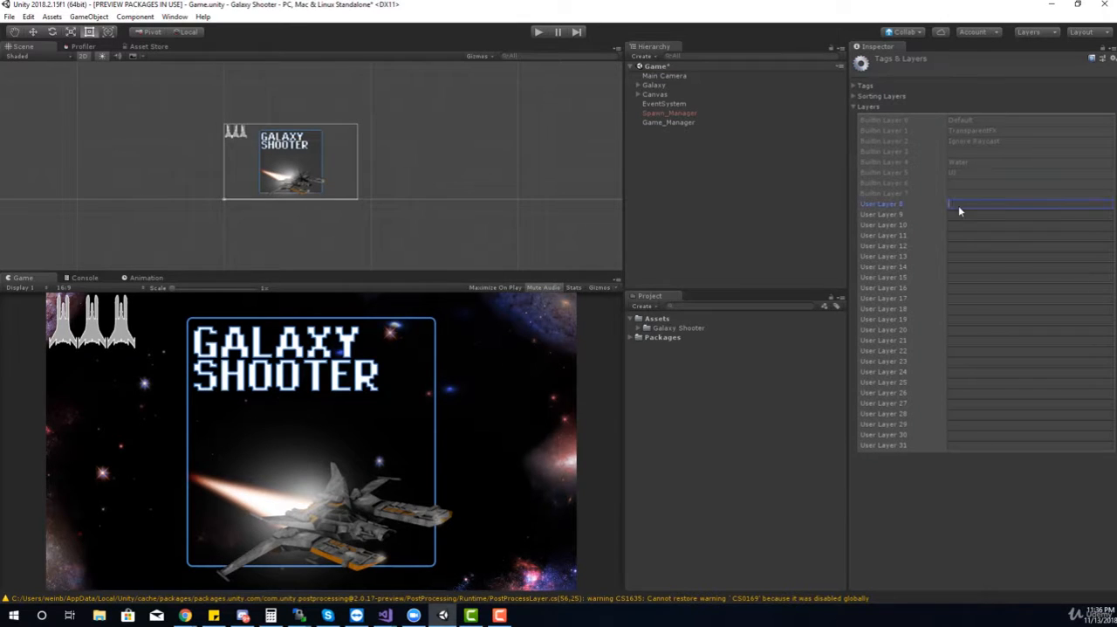
{"action": "type", "text": "Post Processing"}
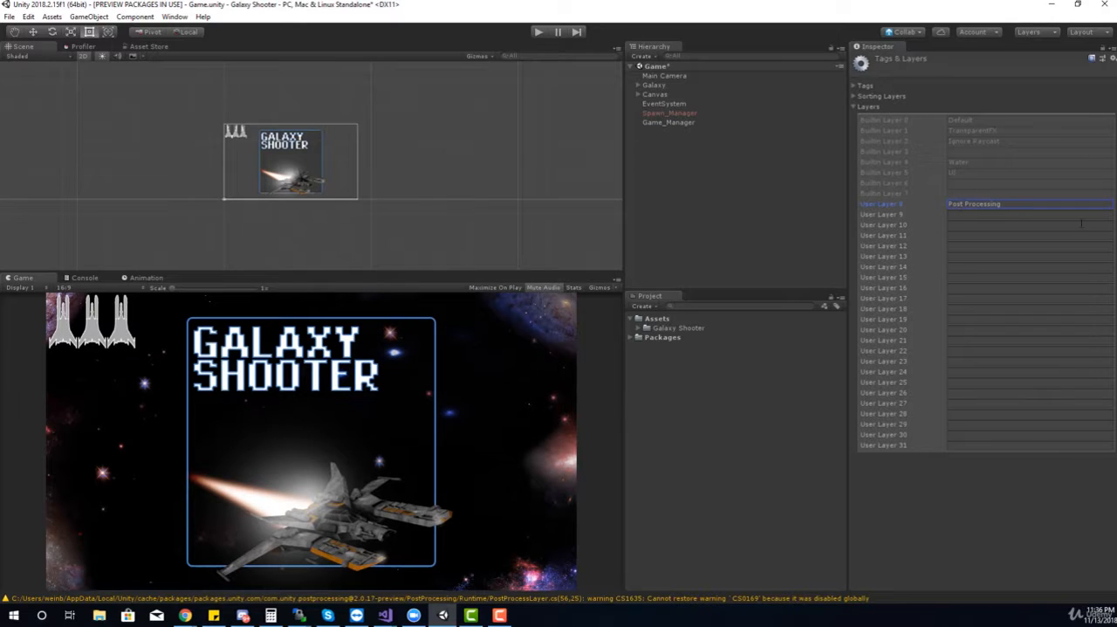
Set the volume blending layer of the Main Camera's Post Process Layer to Post Processing
{"action": "left_click", "coordinate": [680, 75]}
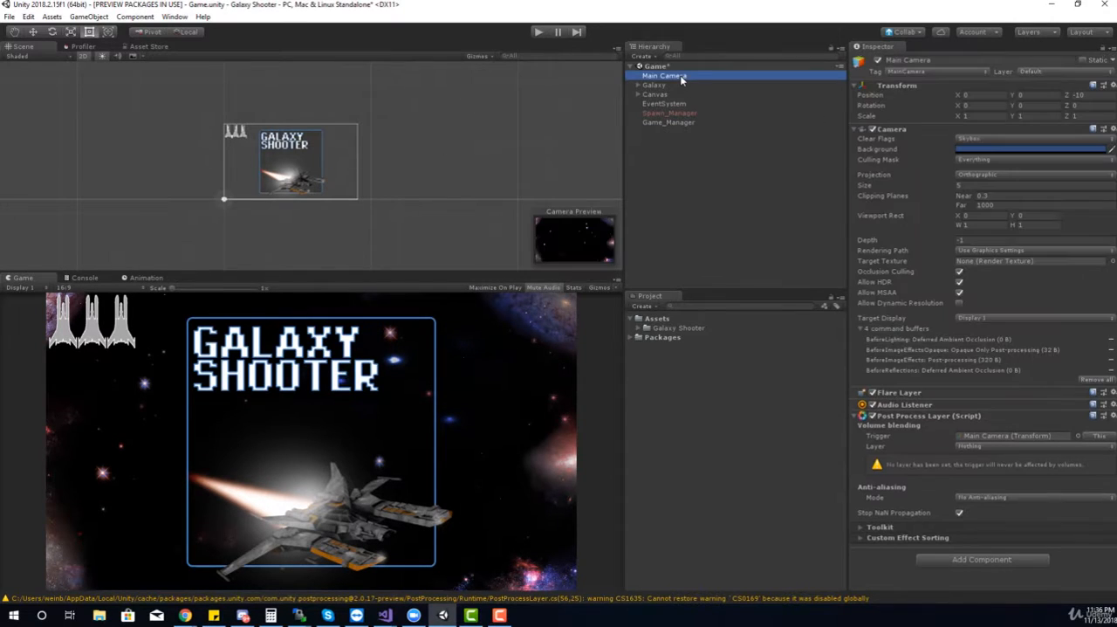
{"action": "left_click", "coordinate": [965, 446]}
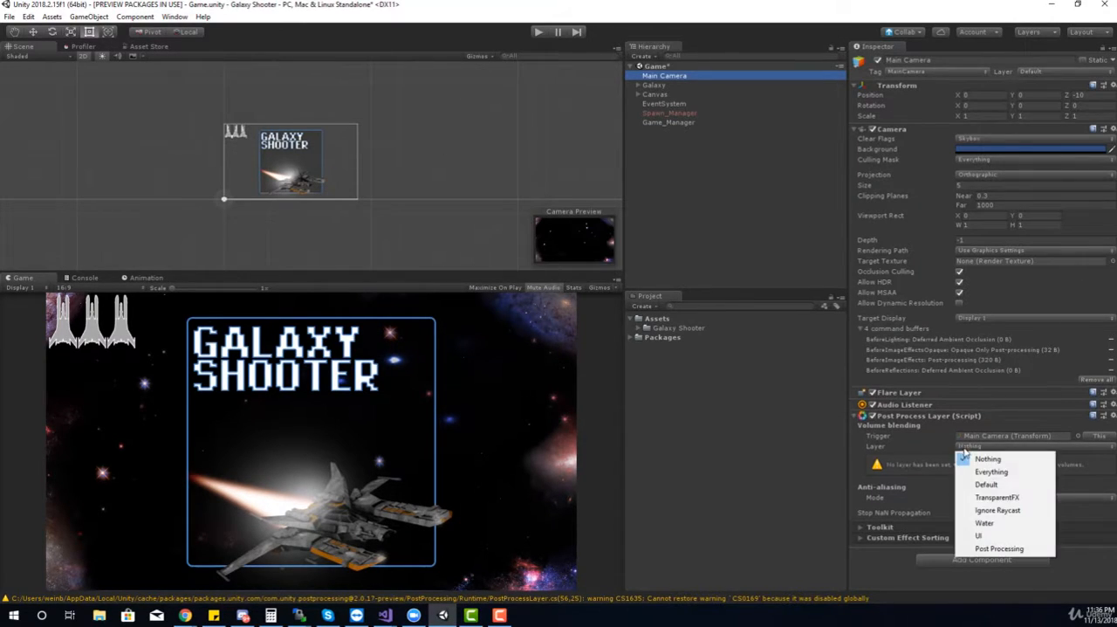
{"action": "left_click", "coordinate": [990, 548]}
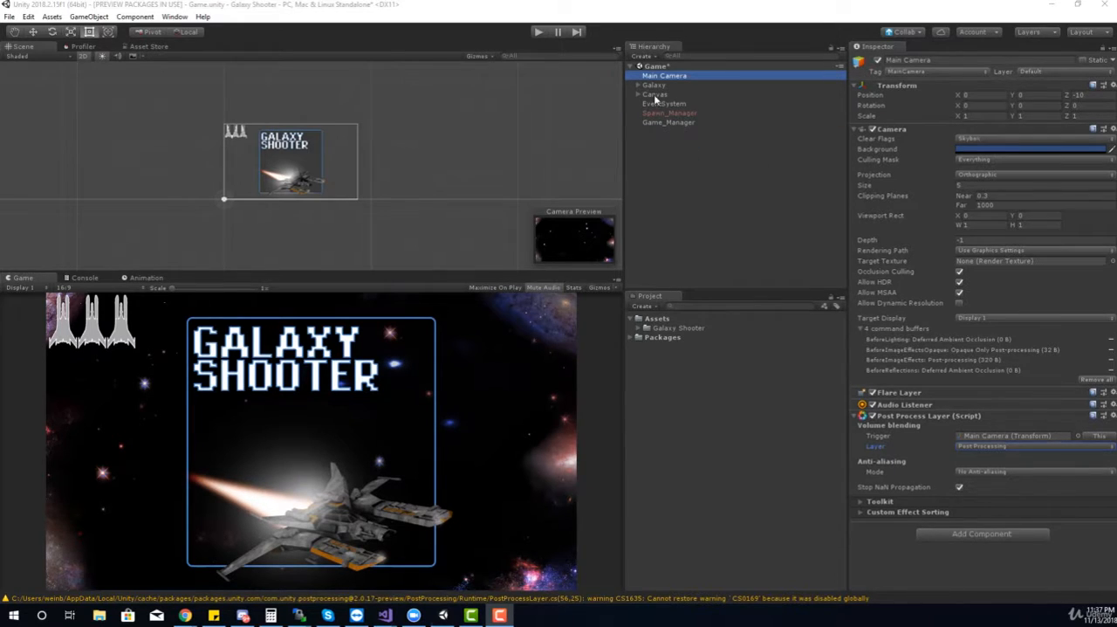
Create an empty game object in the scene and name it "Post Processing Volume"
{"action": "left_click", "coordinate": [640, 59]}
{"action": "left_click", "coordinate": [641, 57]}
{"action": "left_click", "coordinate": [648, 67]}
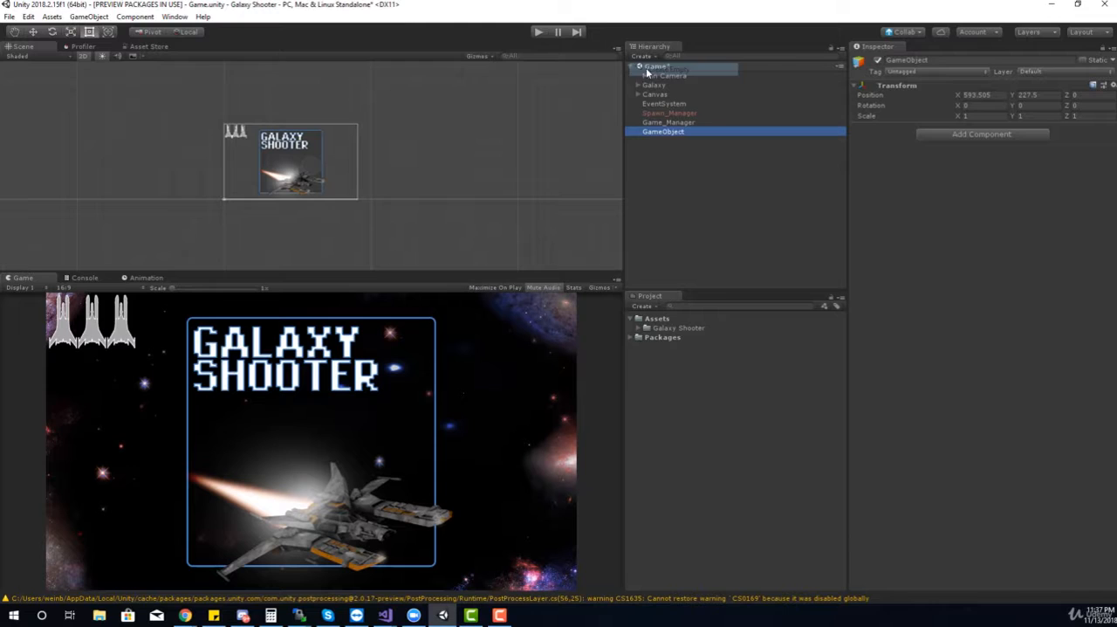
{"action": "left_click", "coordinate": [957, 60]}
{"action": "type", "text": "P"}
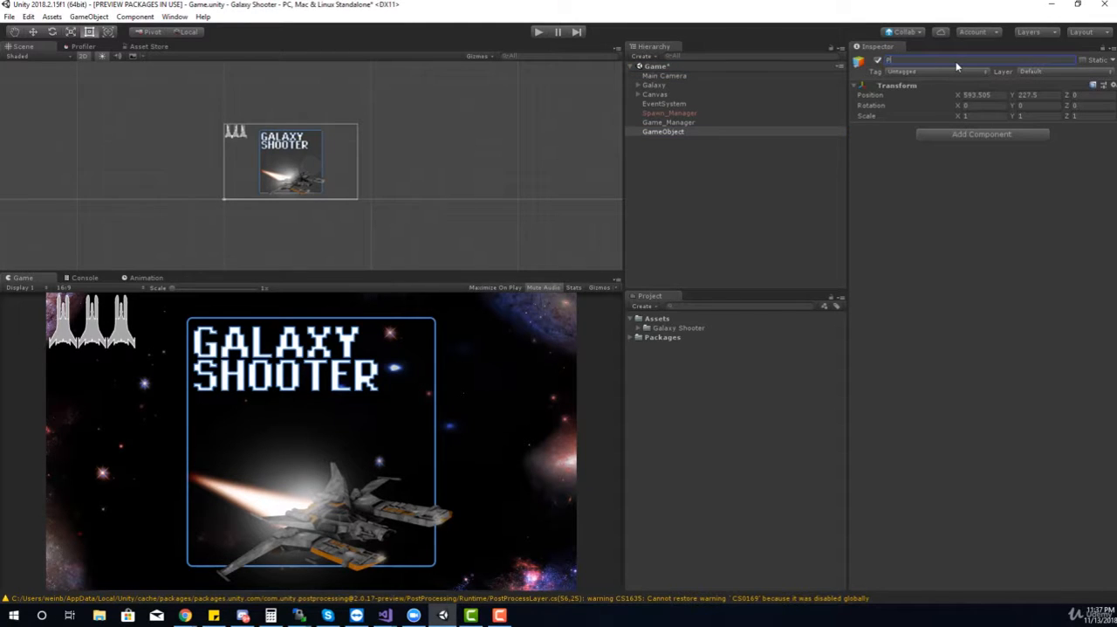
{"action": "type", "text": "ost Processing Volume"}
{"action": "key", "text": "Return"}
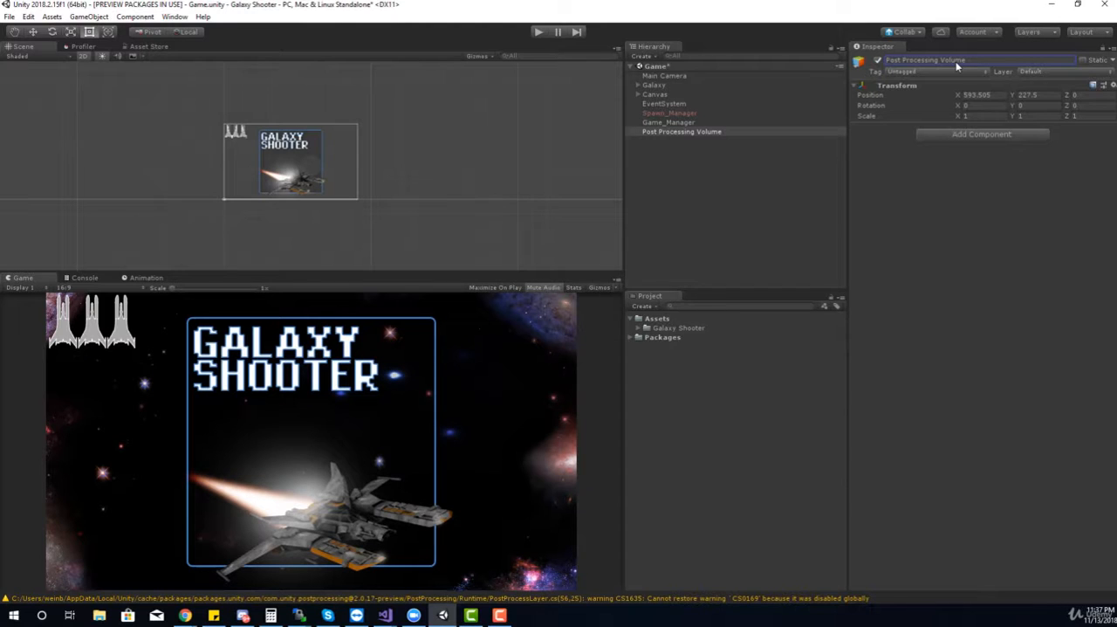
Add a Post-process Volume component to the Post Processing Volume object and make it global
{"action": "left_click", "coordinate": [968, 136]}
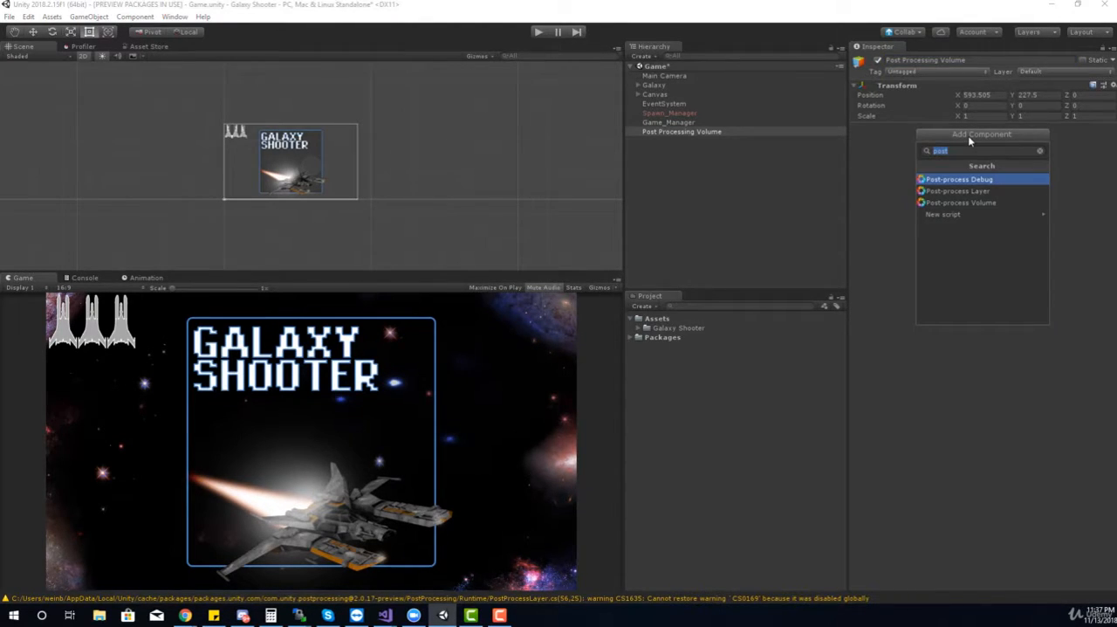
{"action": "type", "text": "p"}
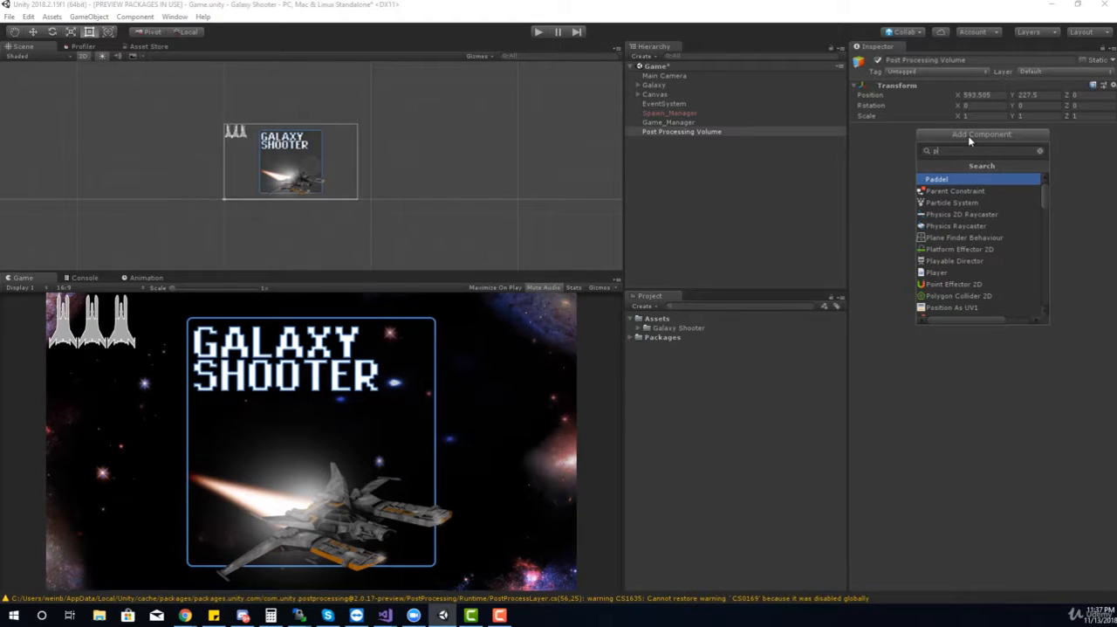
{"action": "type", "text": "ost"}
{"action": "left_click", "coordinate": [973, 203]}
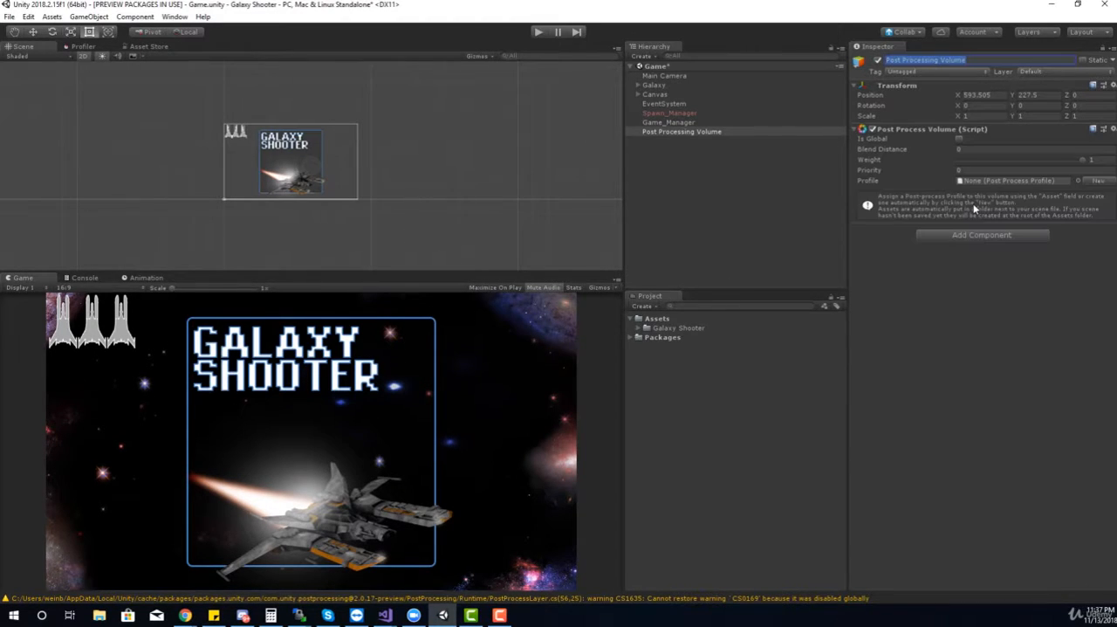
{"action": "left_click", "coordinate": [958, 139]}
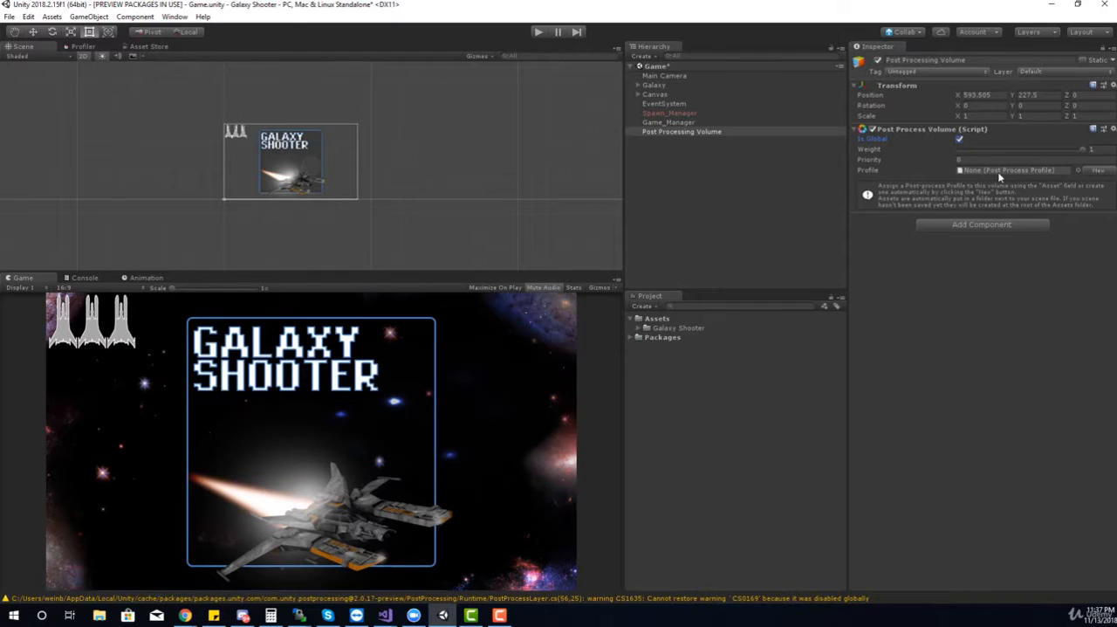
Create a new profile for the Post Process Volume and add the Bloom effect to its overrides
{"action": "left_click", "coordinate": [973, 171]}
{"action": "left_click", "coordinate": [1092, 170]}
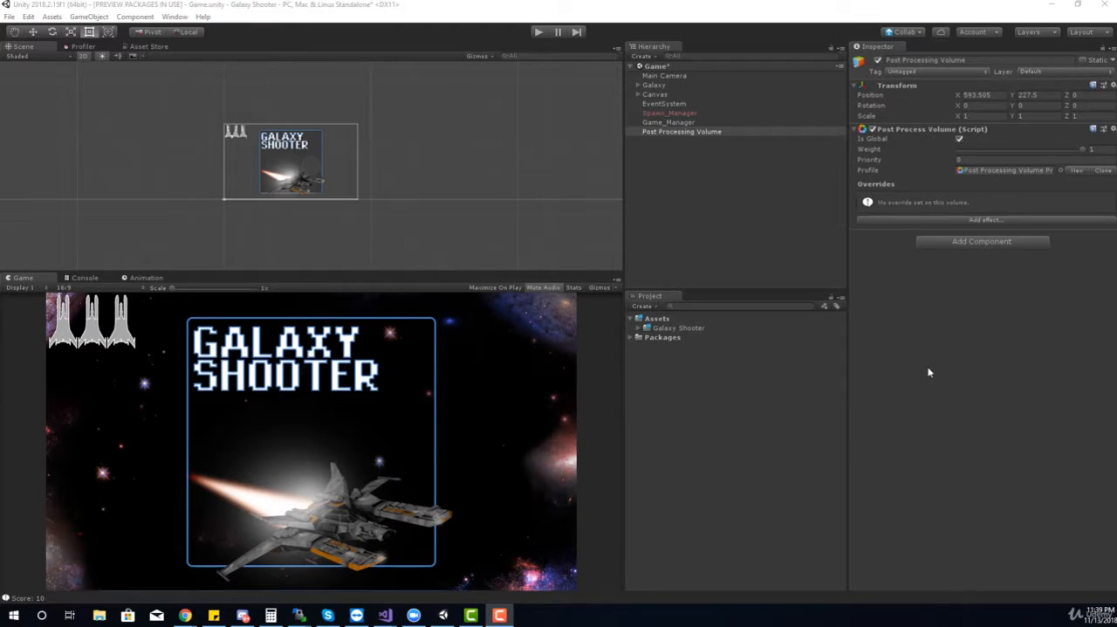
{"action": "left_click", "coordinate": [909, 222]}
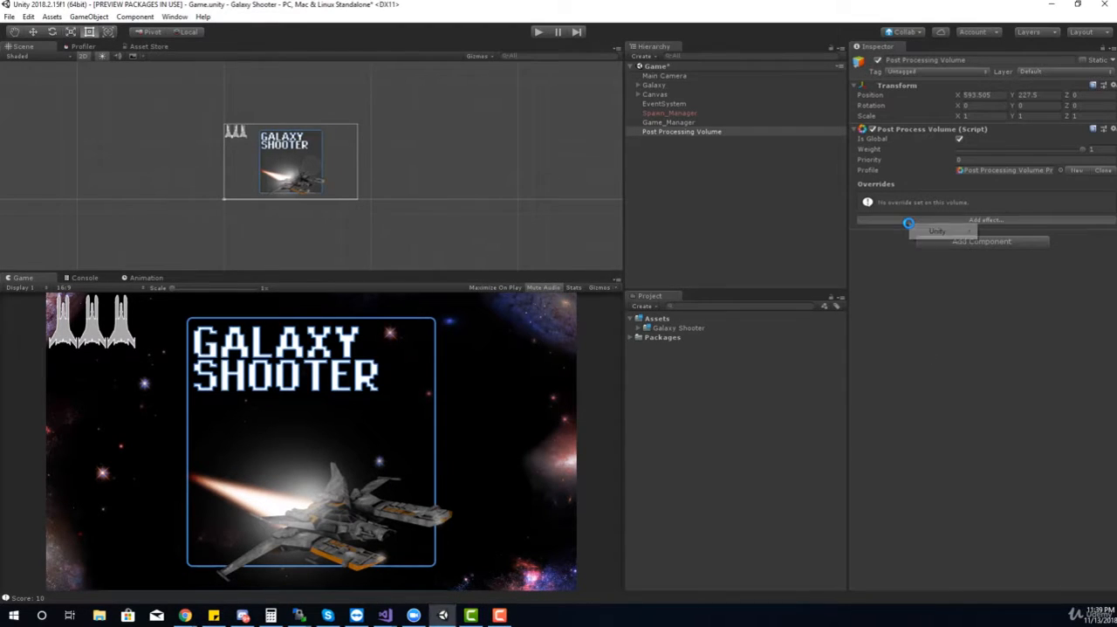
{"action": "mouse_move", "coordinate": [930, 236]}
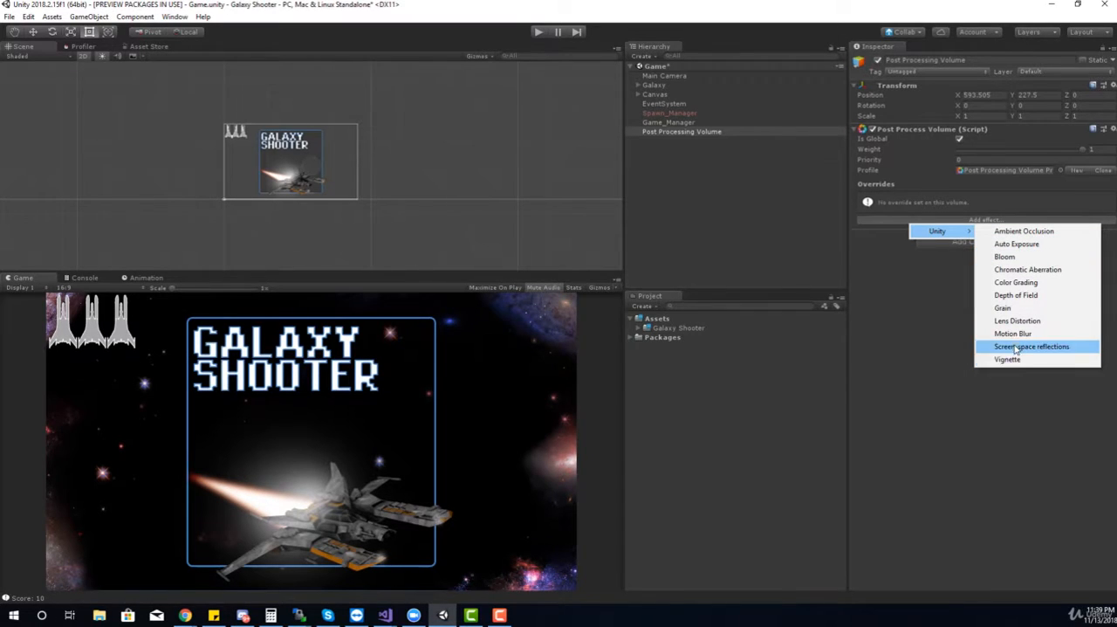
{"action": "left_click", "coordinate": [1004, 257]}
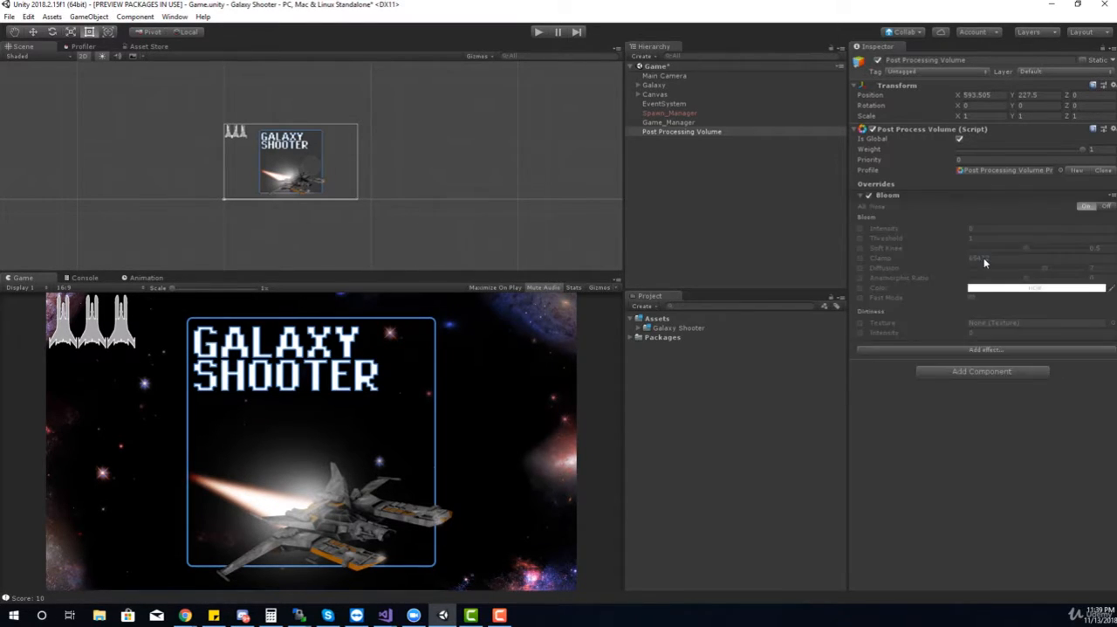
Enable the Bloom overrides for intensity, threshold, soft knee, clamp, diffusion, anamorphic ratio, color and fast mode
{"action": "left_click", "coordinate": [860, 228]}
{"action": "left_click", "coordinate": [860, 237]}
{"action": "left_click", "coordinate": [859, 248]}
{"action": "left_click", "coordinate": [860, 257]}
{"action": "left_click", "coordinate": [860, 267]}
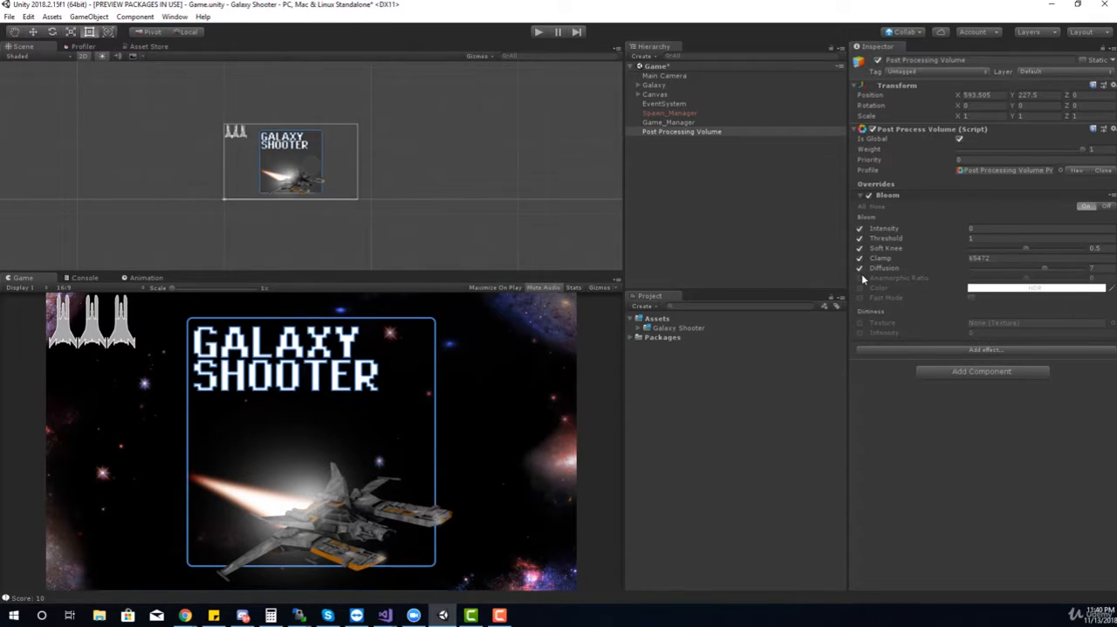
{"action": "left_click", "coordinate": [860, 278]}
{"action": "left_click", "coordinate": [860, 287]}
{"action": "left_click", "coordinate": [860, 298]}
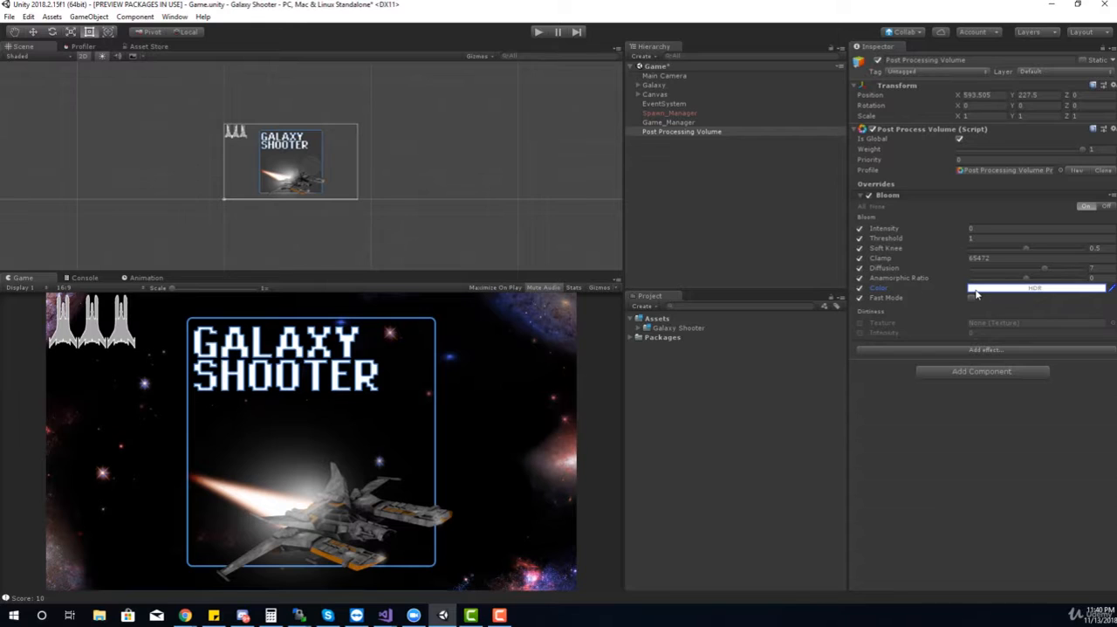
Set the Bloom color to a saturated blue with hexadecimal value 0058FF
{"action": "left_click", "coordinate": [976, 290]}
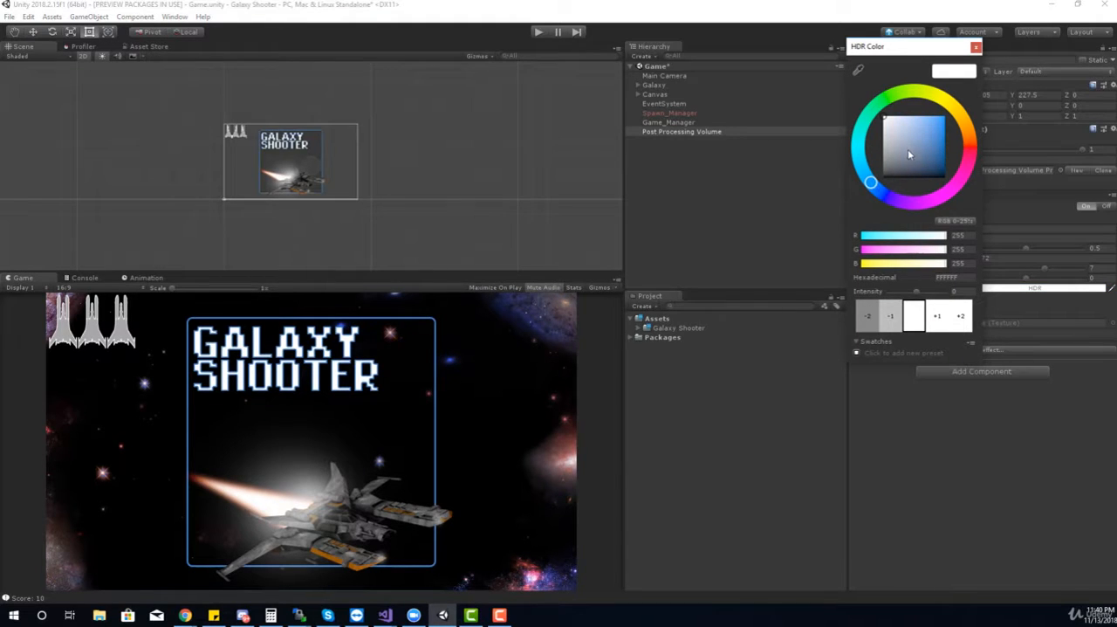
{"action": "left_click_drag", "start_coordinate": [908, 154], "coordinate": [953, 115]}
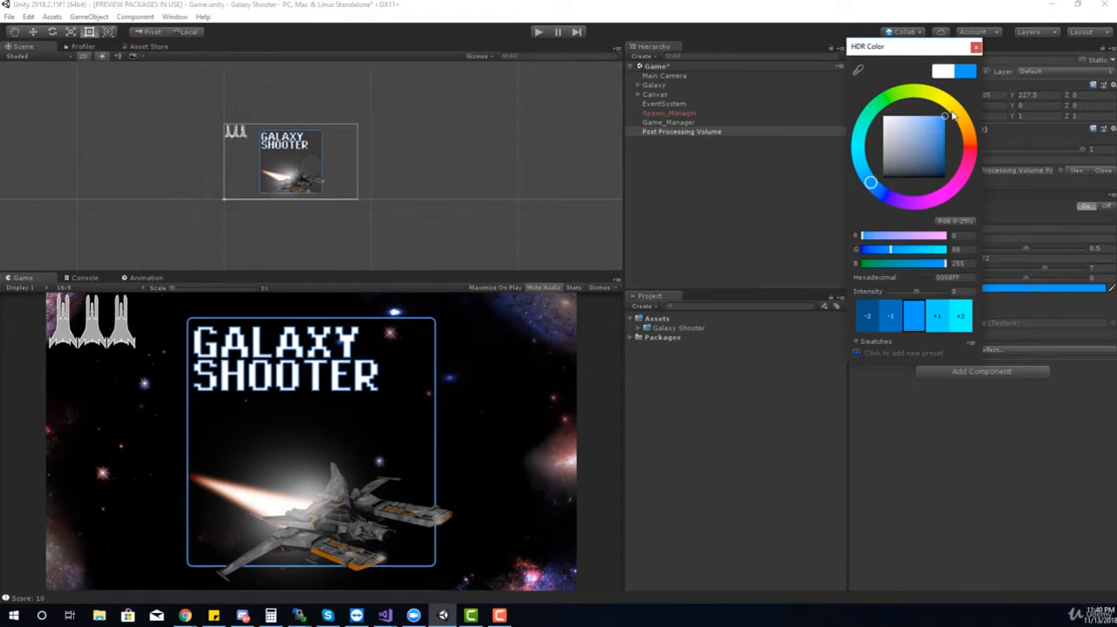
{"action": "left_click", "coordinate": [975, 47]}
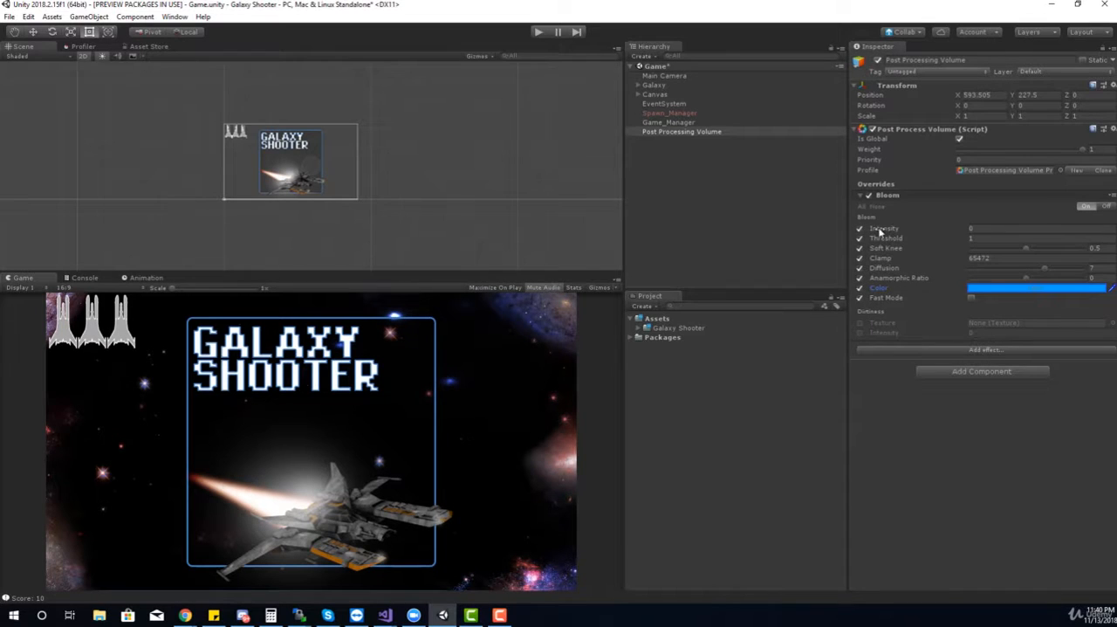
Raise the Bloom intensity to 0.14 and assign the Post Processing Volume object to the Post Processing layer
{"action": "left_click_drag", "start_coordinate": [883, 229], "coordinate": [909, 224]}
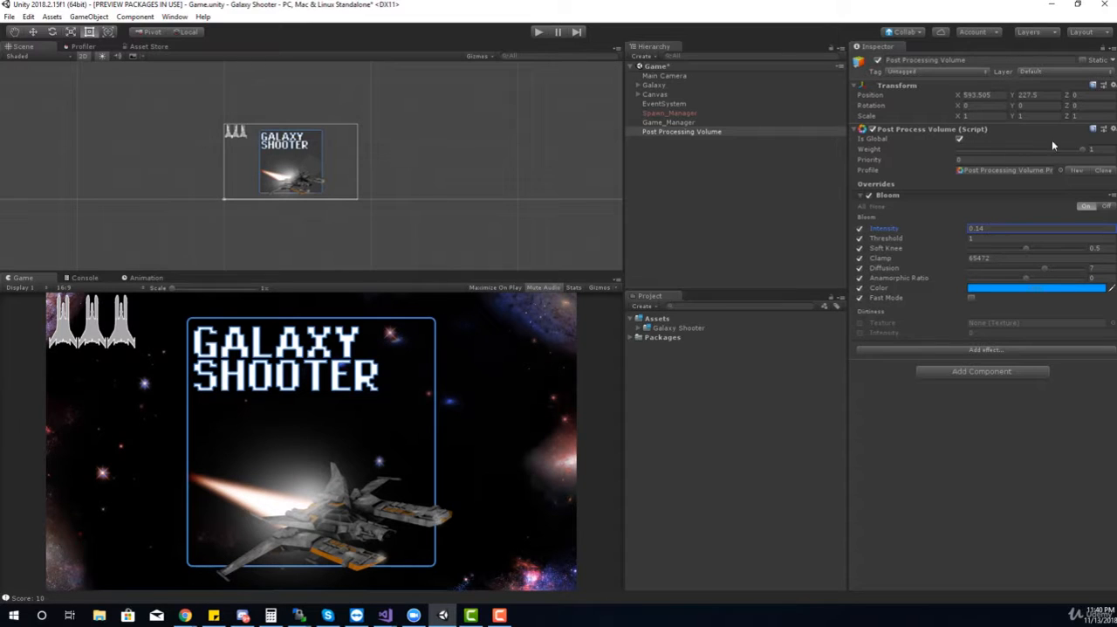
{"action": "left_click", "coordinate": [1054, 73]}
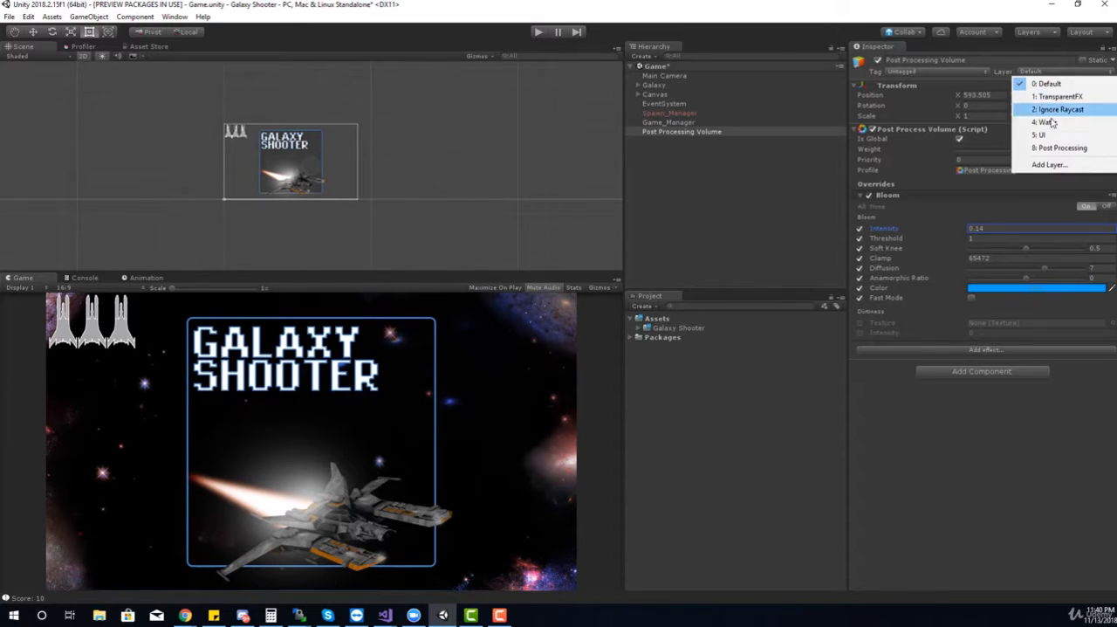
{"action": "left_click", "coordinate": [1053, 148]}
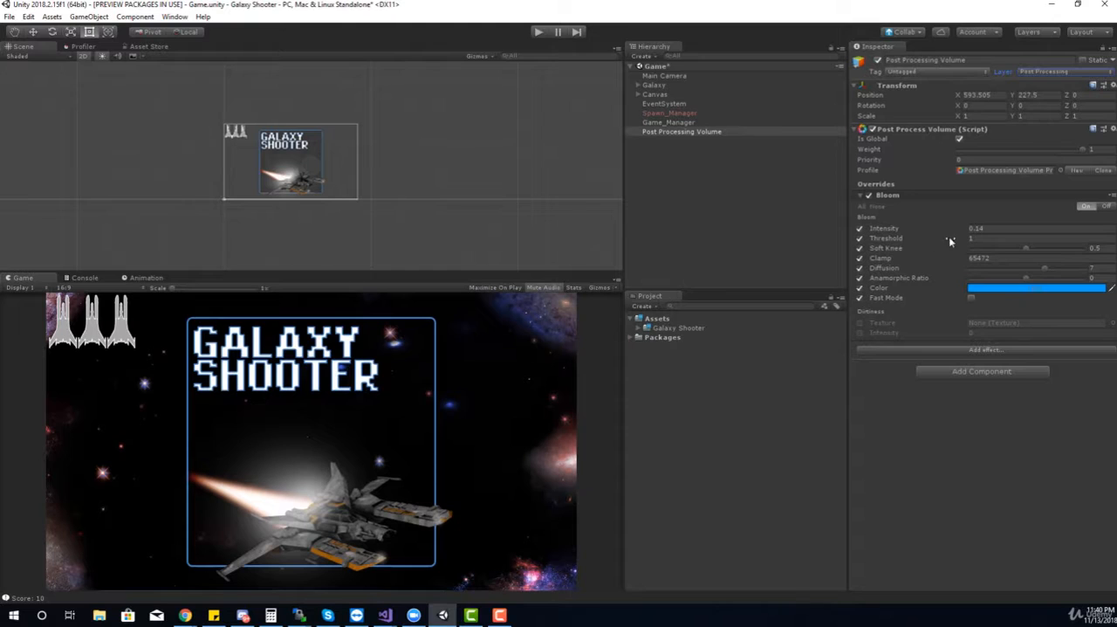
Set the Bloom intensity to about 5.71 and lower its threshold to 0
{"action": "left_click_drag", "start_coordinate": [929, 229], "coordinate": [1043, 232]}
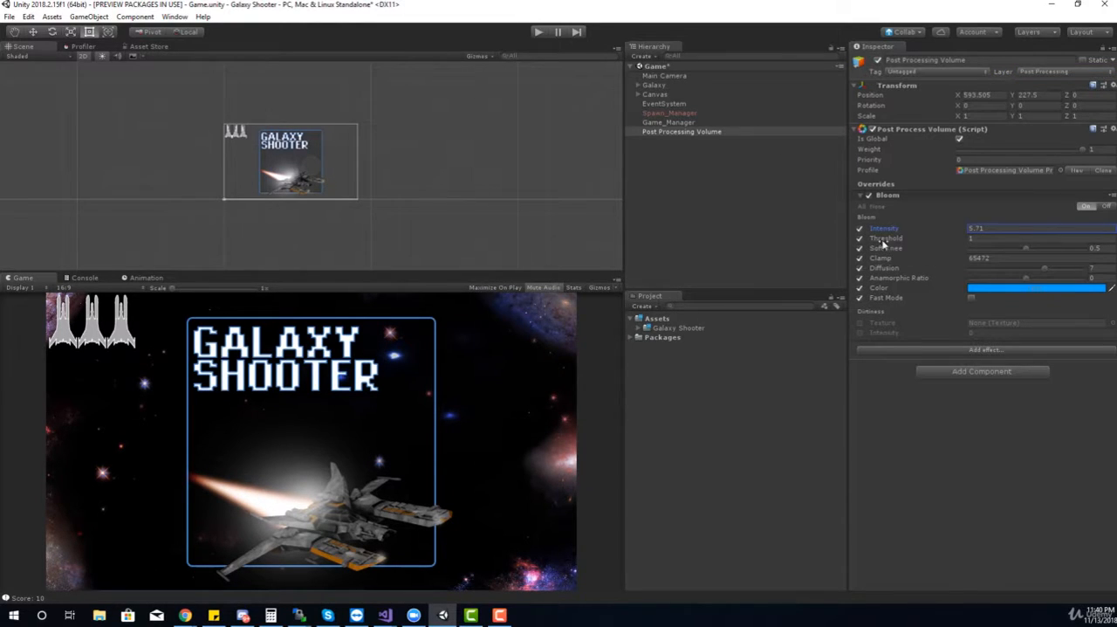
{"action": "left_click_drag", "start_coordinate": [888, 239], "coordinate": [822, 232]}
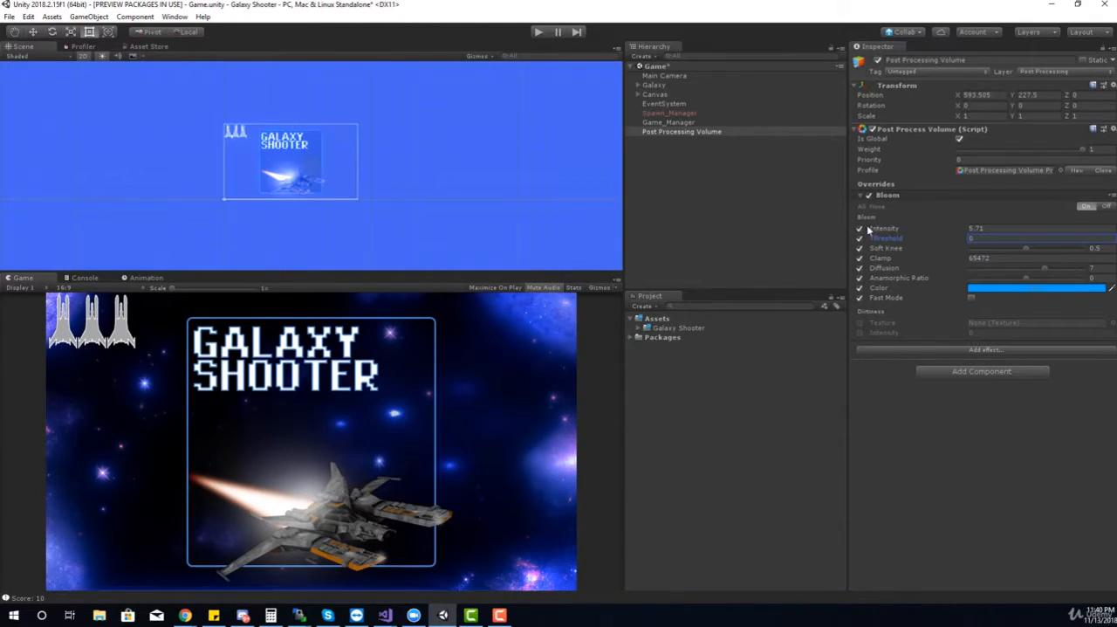
Switch the Post Processing Volume object's layer to Default and back to Post Processing to compare the effect
{"action": "left_click", "coordinate": [1057, 71]}
{"action": "left_click", "coordinate": [1056, 82]}
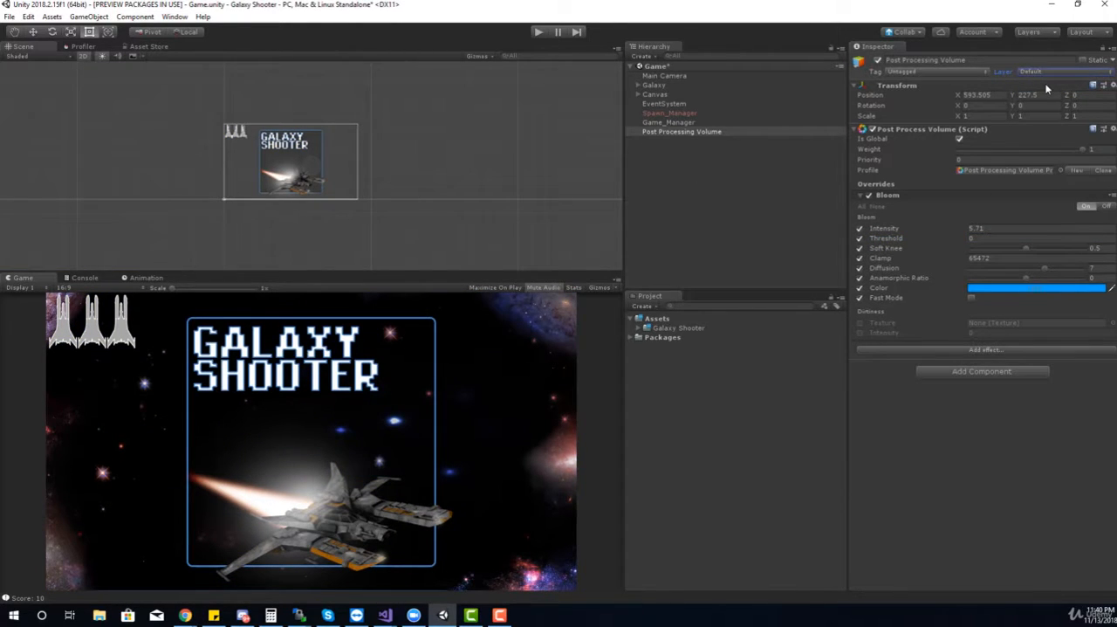
{"action": "left_click", "coordinate": [1045, 72]}
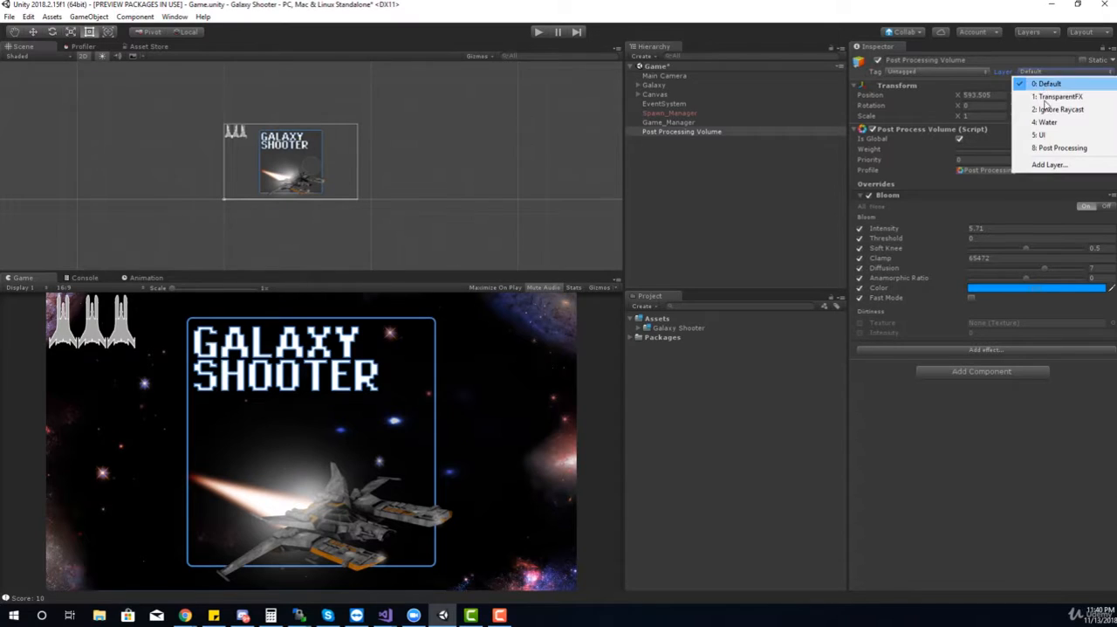
{"action": "left_click", "coordinate": [1046, 148]}
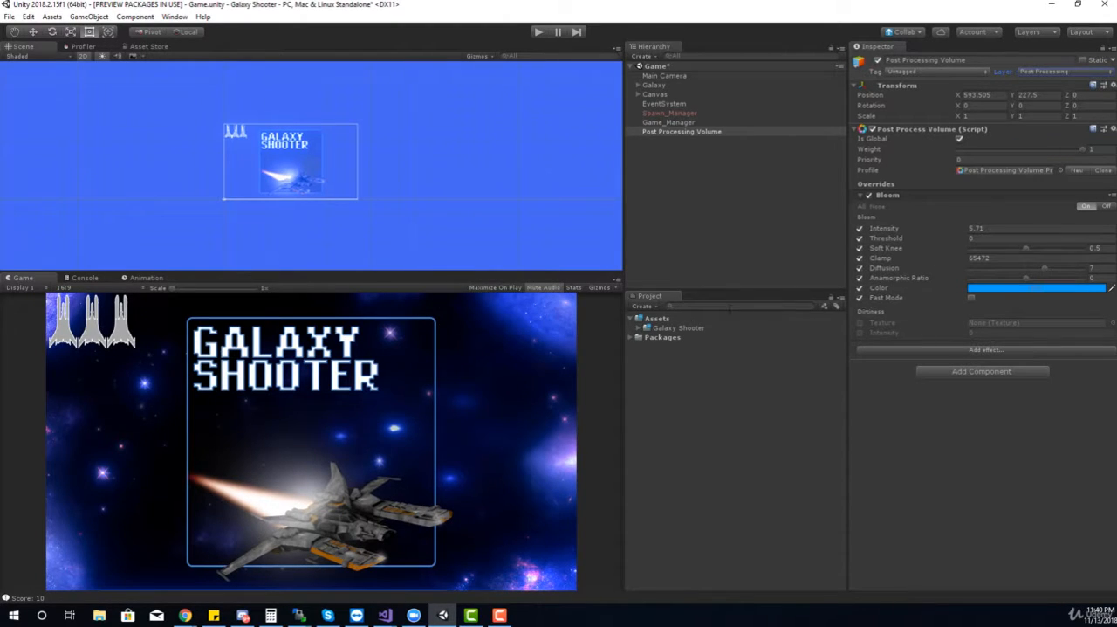
Add the Color Grading effect to the volume's overrides and expand its settings
{"action": "left_click", "coordinate": [975, 350]}
{"action": "mouse_move", "coordinate": [999, 360]}
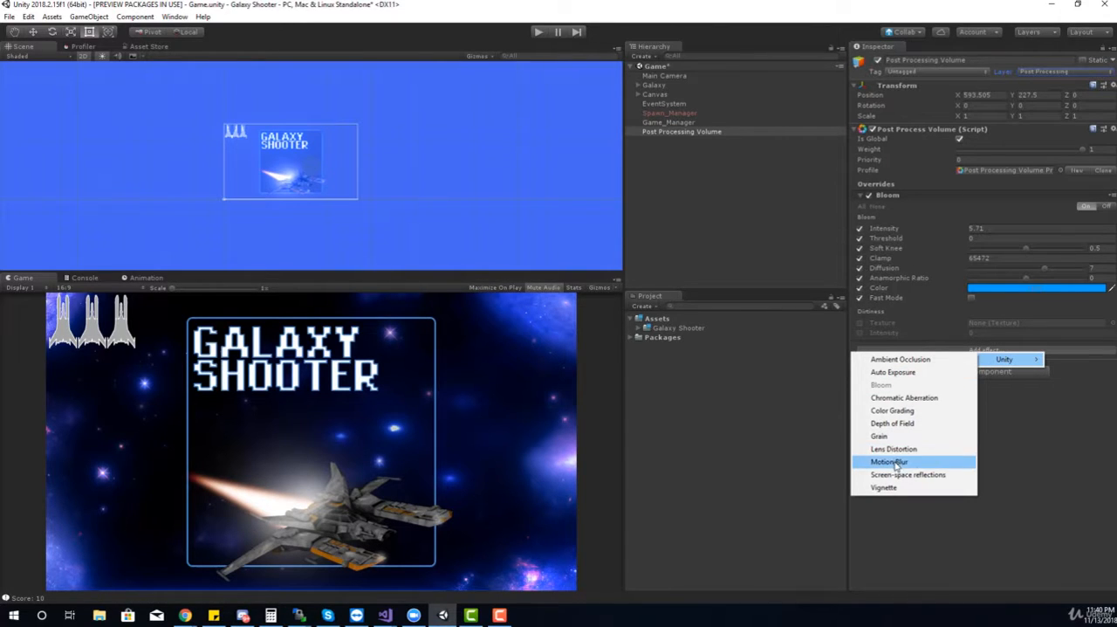
{"action": "left_click", "coordinate": [900, 411]}
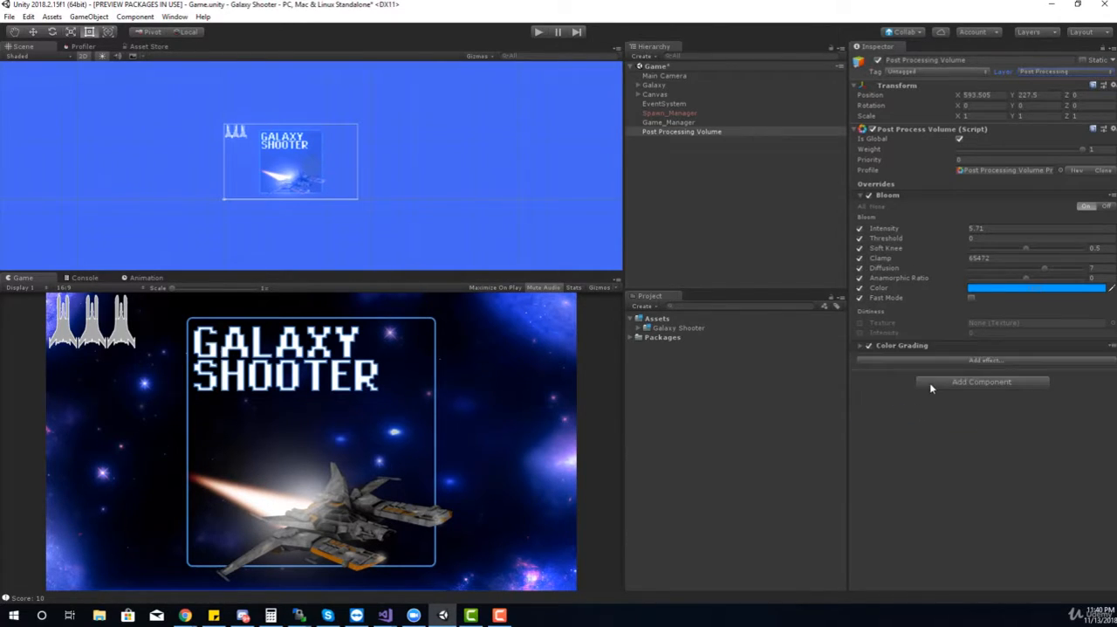
{"action": "left_click", "coordinate": [860, 348]}
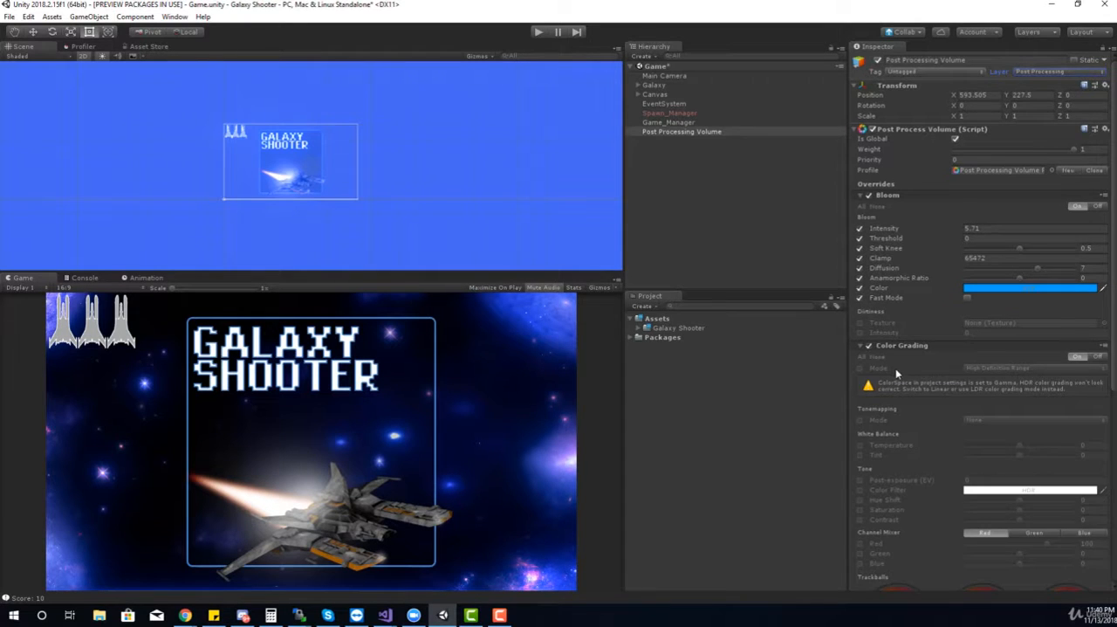
{"action": "scroll", "coordinate": [908, 371], "scroll_direction": "down", "scroll_amount": 3}
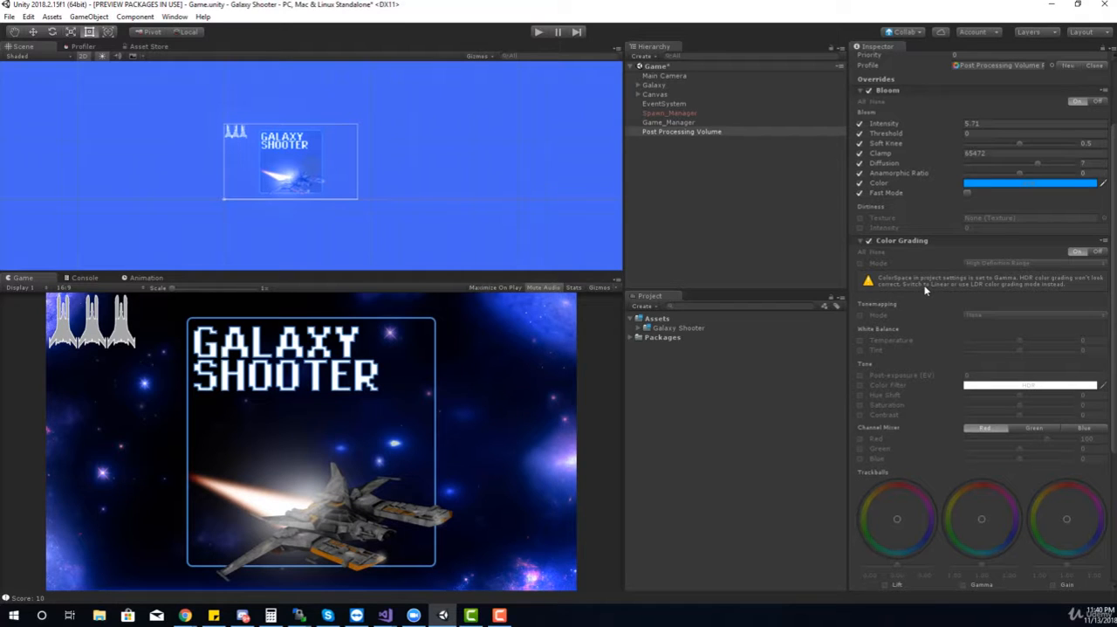
Look through the project's Quality and Graphics settings for the color space option
{"action": "left_click", "coordinate": [26, 18]}
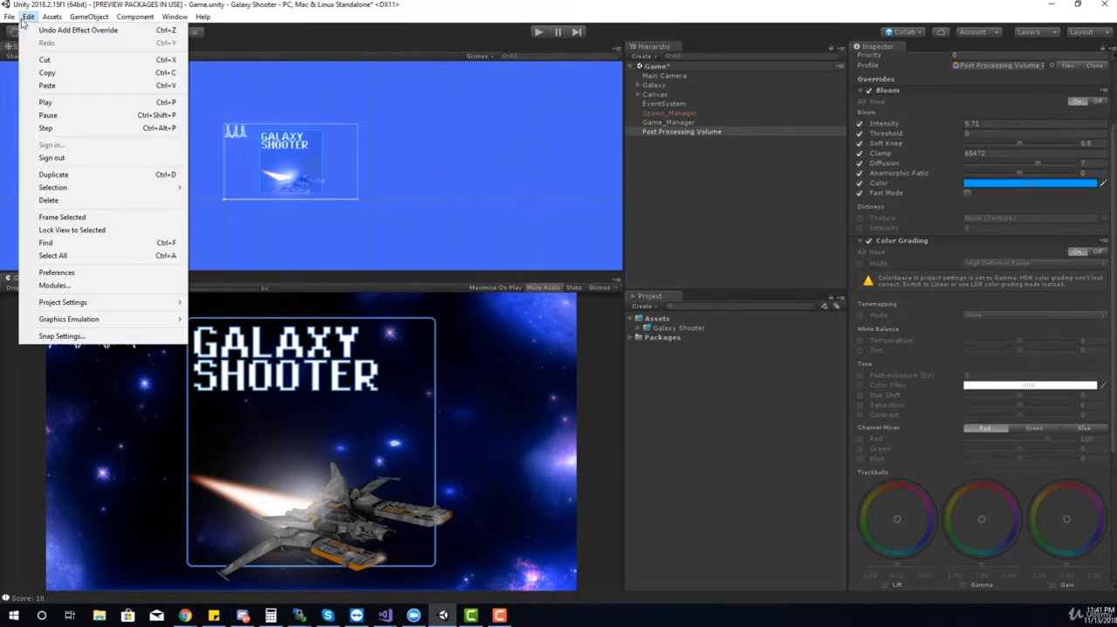
{"action": "mouse_move", "coordinate": [86, 302]}
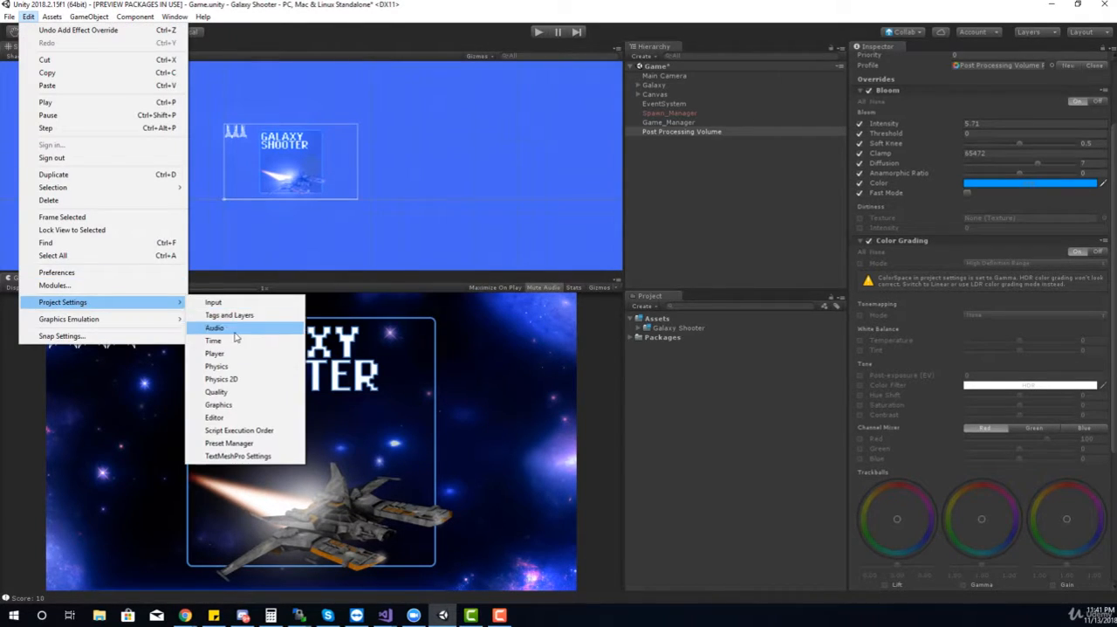
{"action": "left_click", "coordinate": [227, 391]}
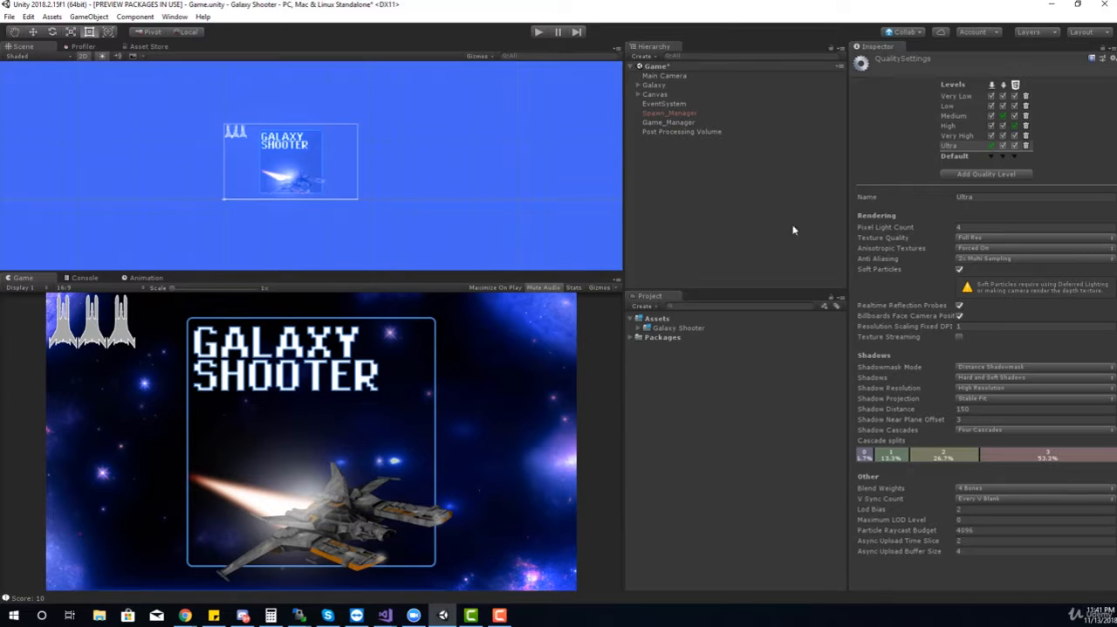
{"action": "left_click", "coordinate": [29, 17]}
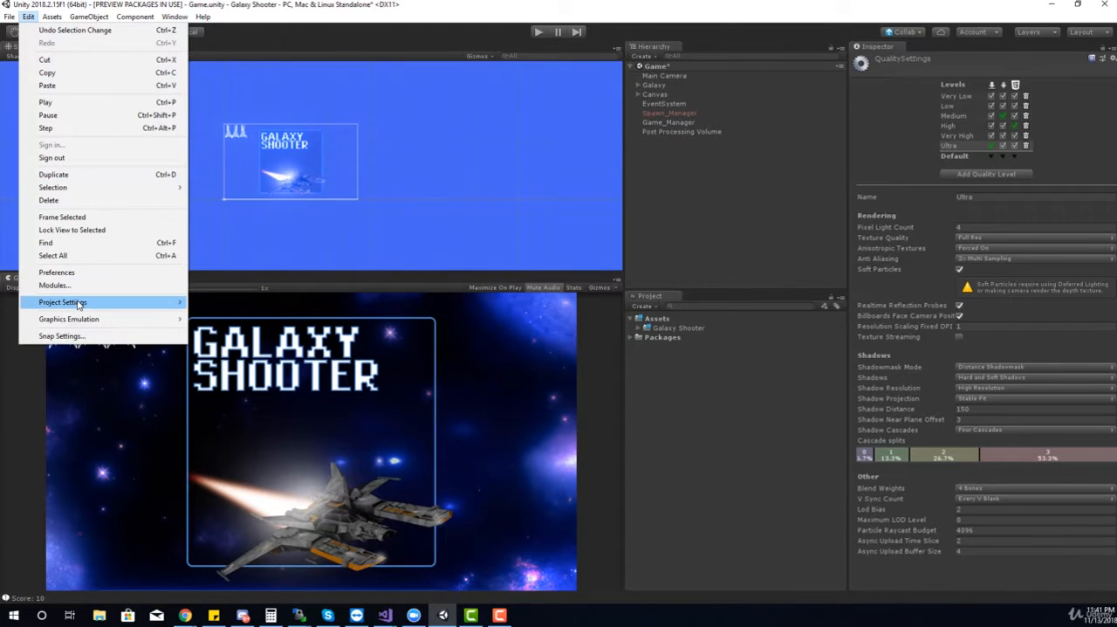
{"action": "mouse_move", "coordinate": [77, 304]}
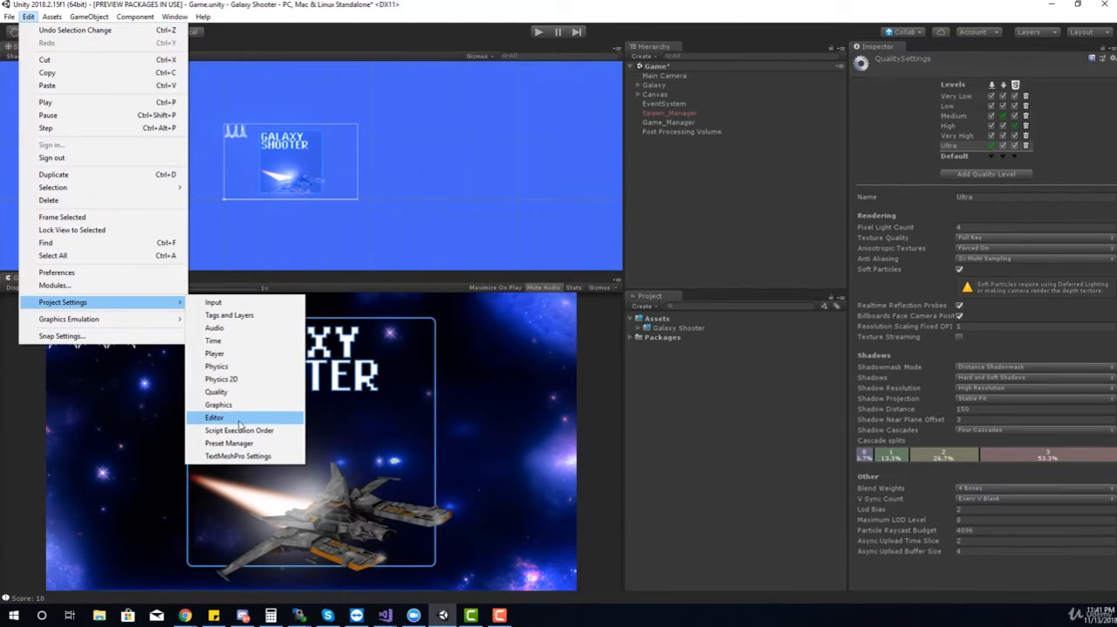
{"action": "left_click", "coordinate": [219, 405]}
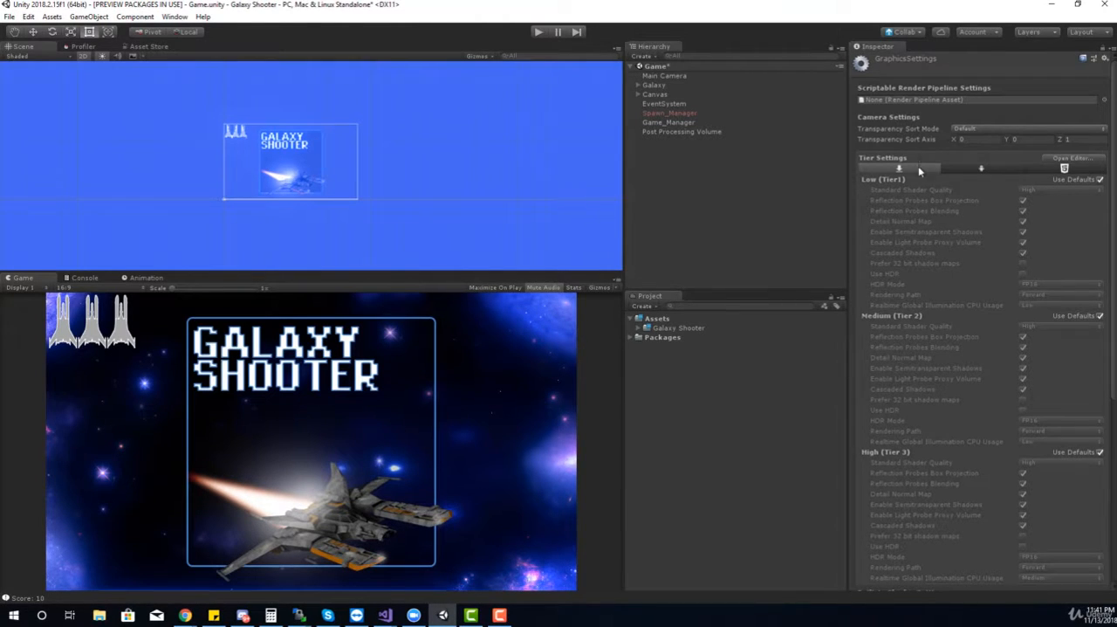
{"action": "scroll", "coordinate": [918, 166], "scroll_direction": "down", "scroll_amount": 10}
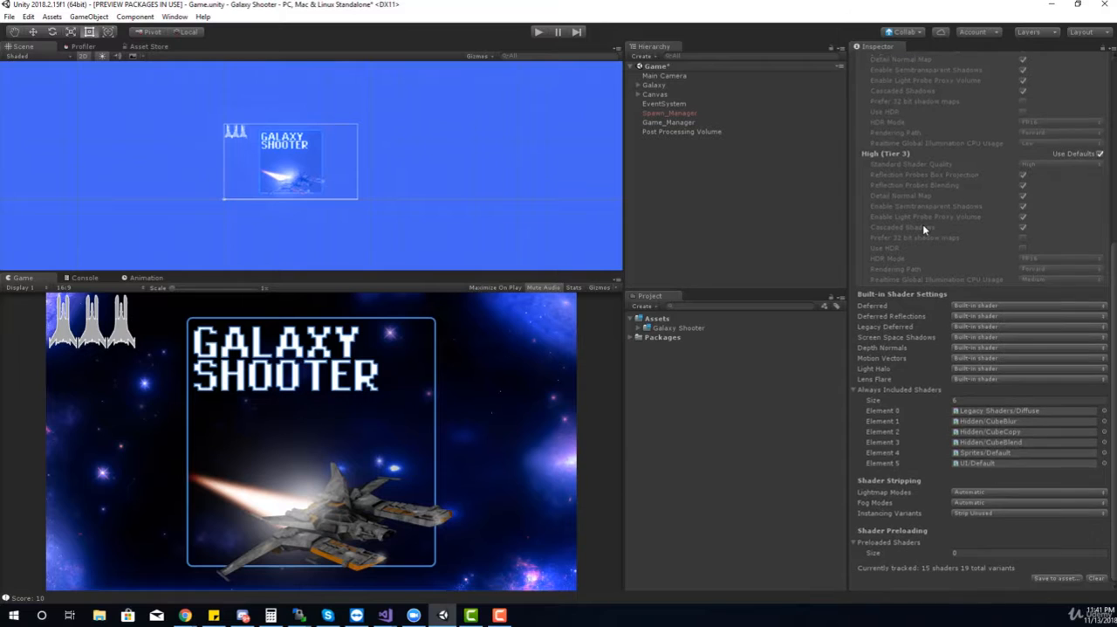
{"action": "scroll", "coordinate": [922, 224], "scroll_direction": "up", "scroll_amount": 10}
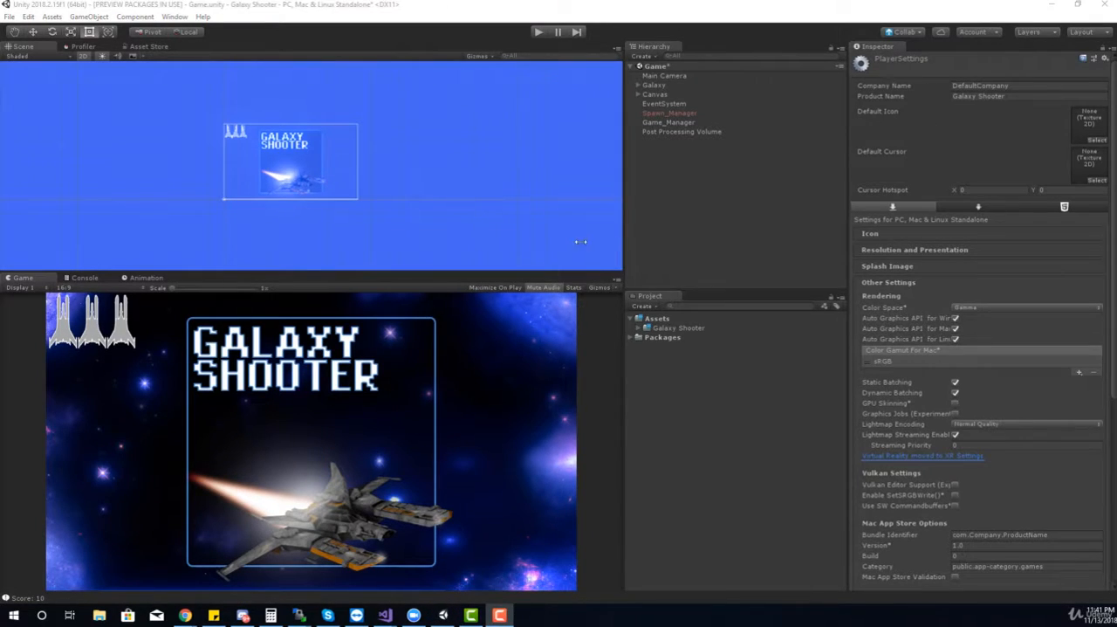
Change the project's color space to Linear in the Player settings
{"action": "left_click", "coordinate": [28, 16]}
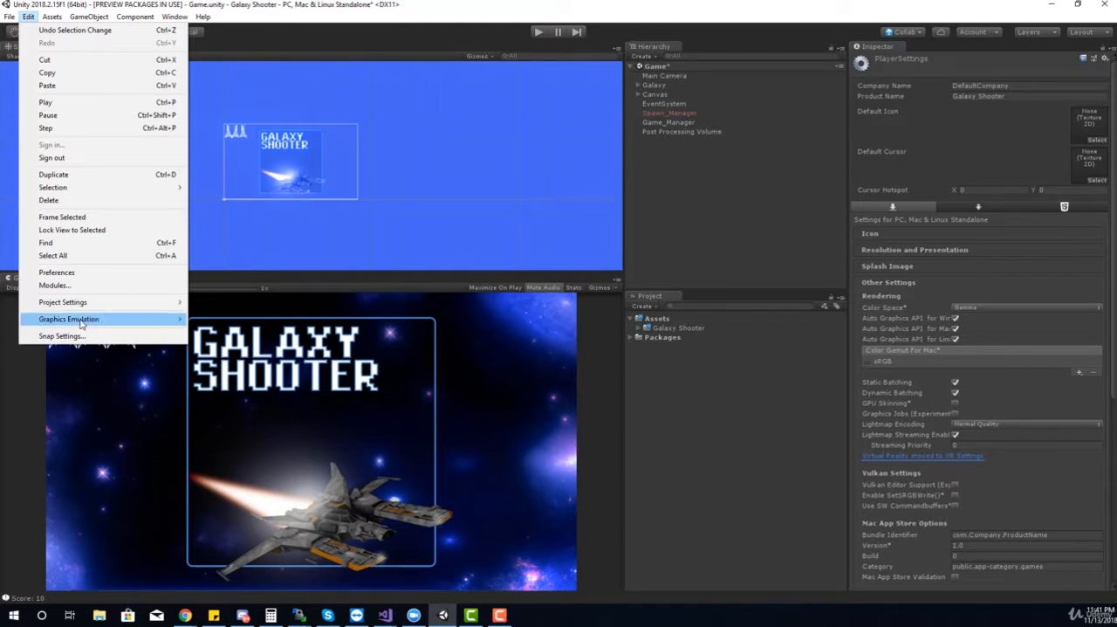
{"action": "mouse_move", "coordinate": [77, 302]}
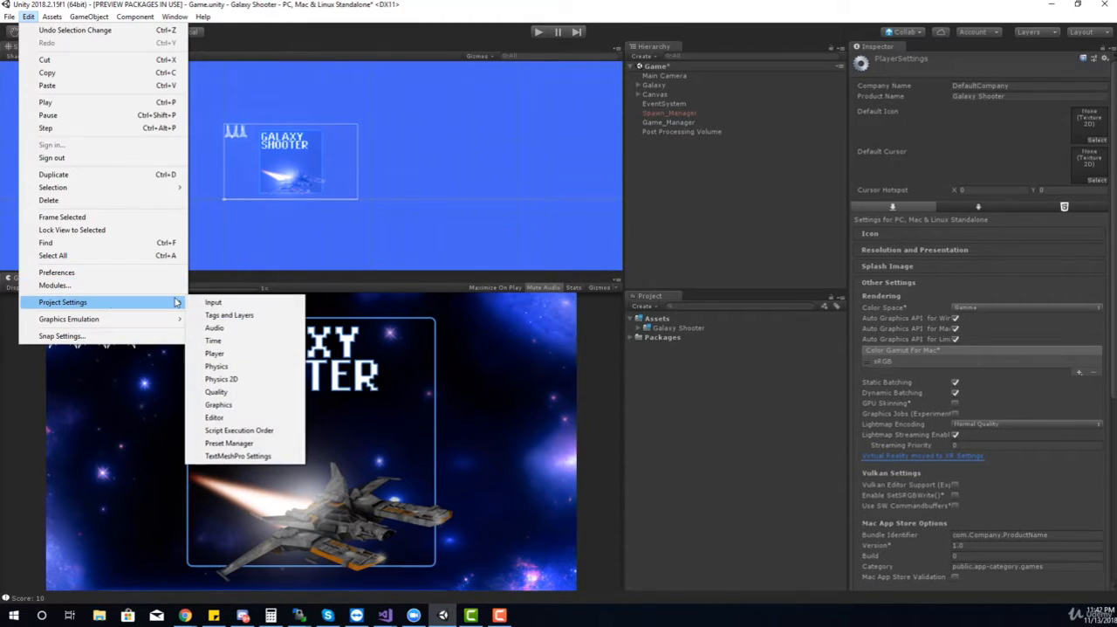
{"action": "left_click", "coordinate": [237, 354]}
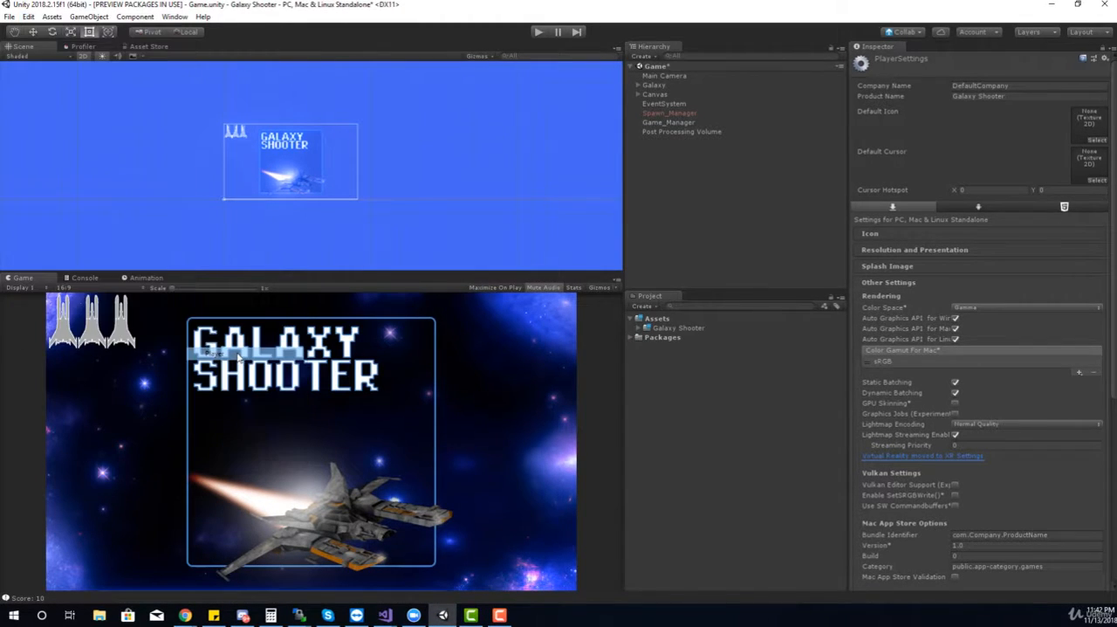
{"action": "left_click", "coordinate": [961, 307]}
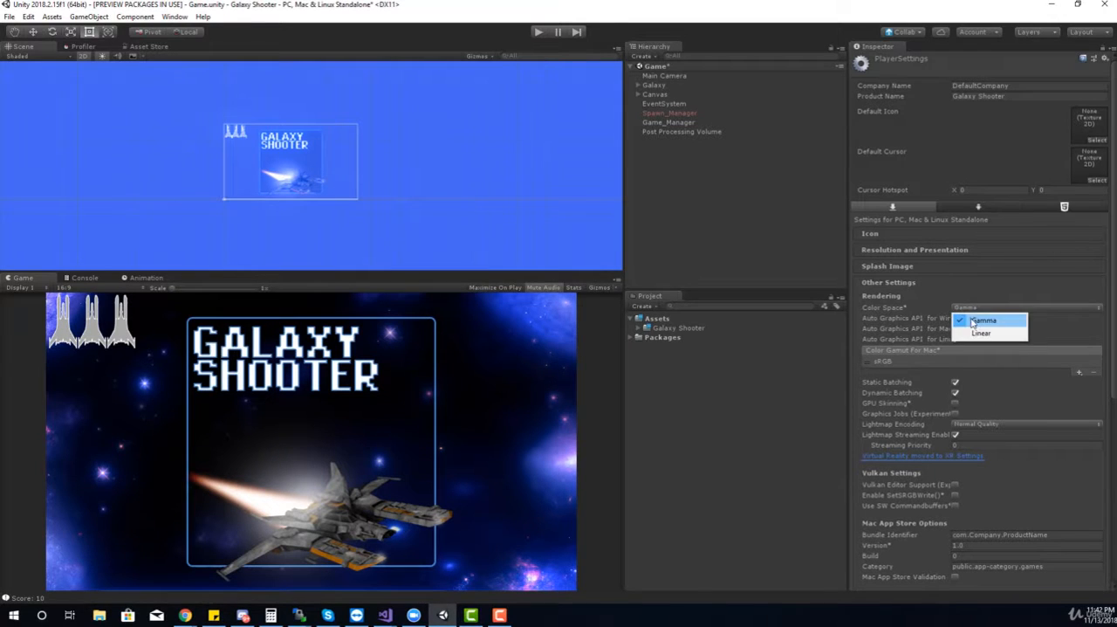
{"action": "left_click", "coordinate": [979, 335]}
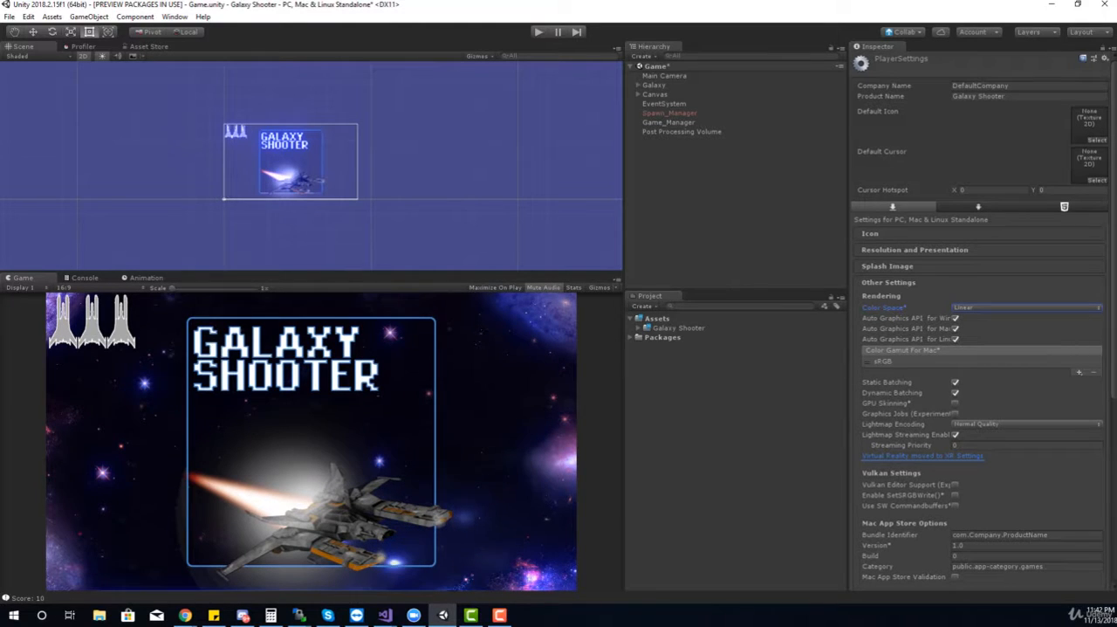
On the Post Processing Volume's Color Grading, enable the Mode override, try Neutral and Custom tonemapping, and set the tonemapping mode to ACES
{"action": "left_click", "coordinate": [679, 131]}
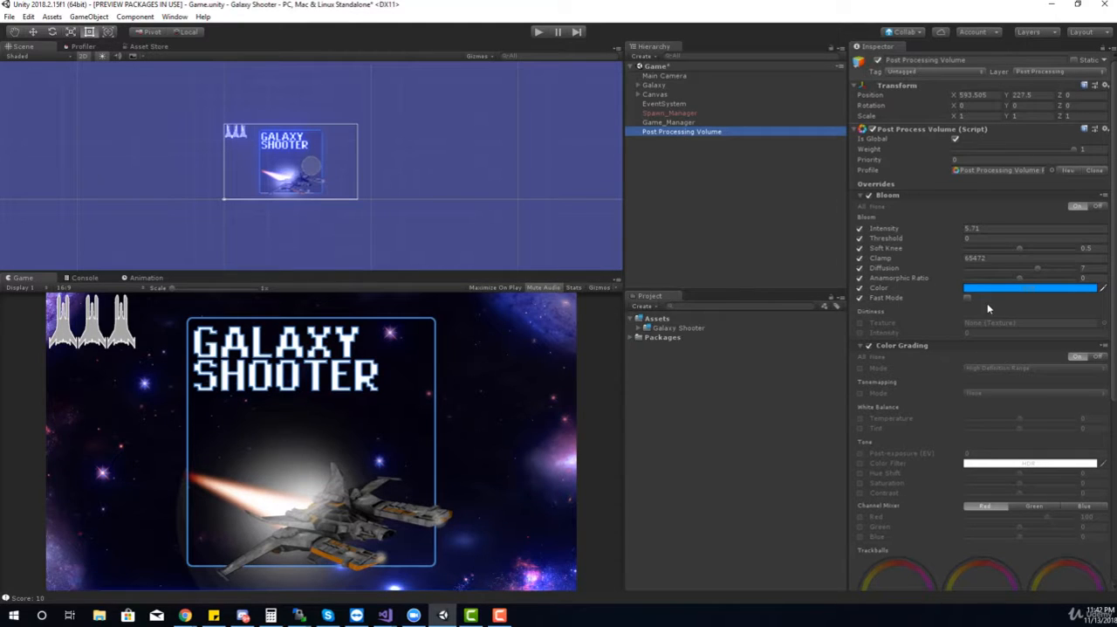
{"action": "scroll", "coordinate": [944, 409], "scroll_direction": "down", "scroll_amount": 3}
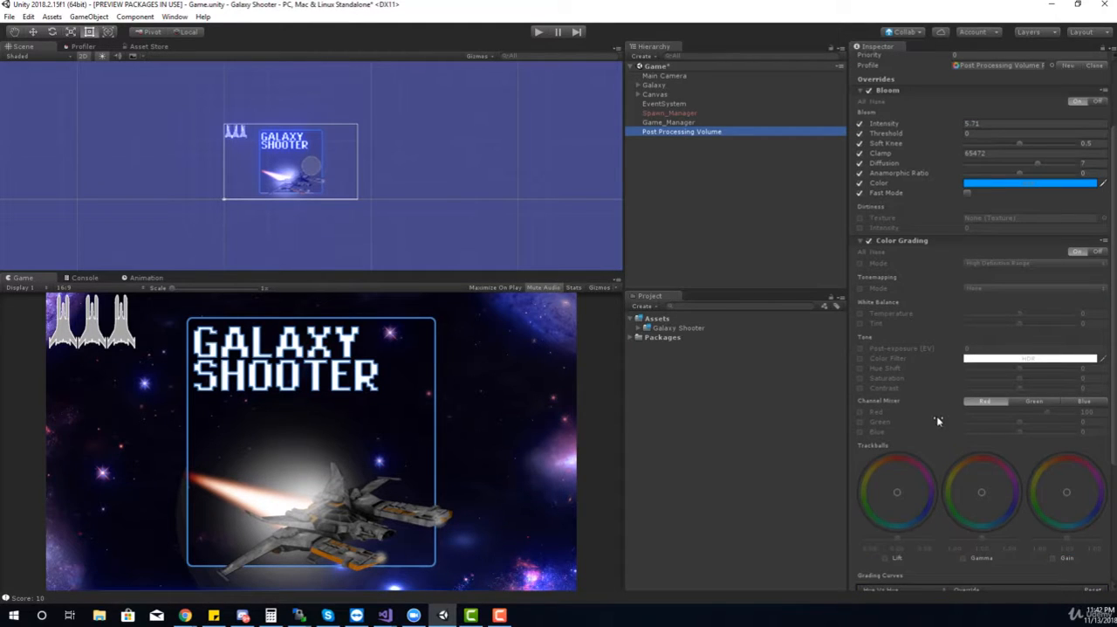
{"action": "left_click", "coordinate": [860, 262]}
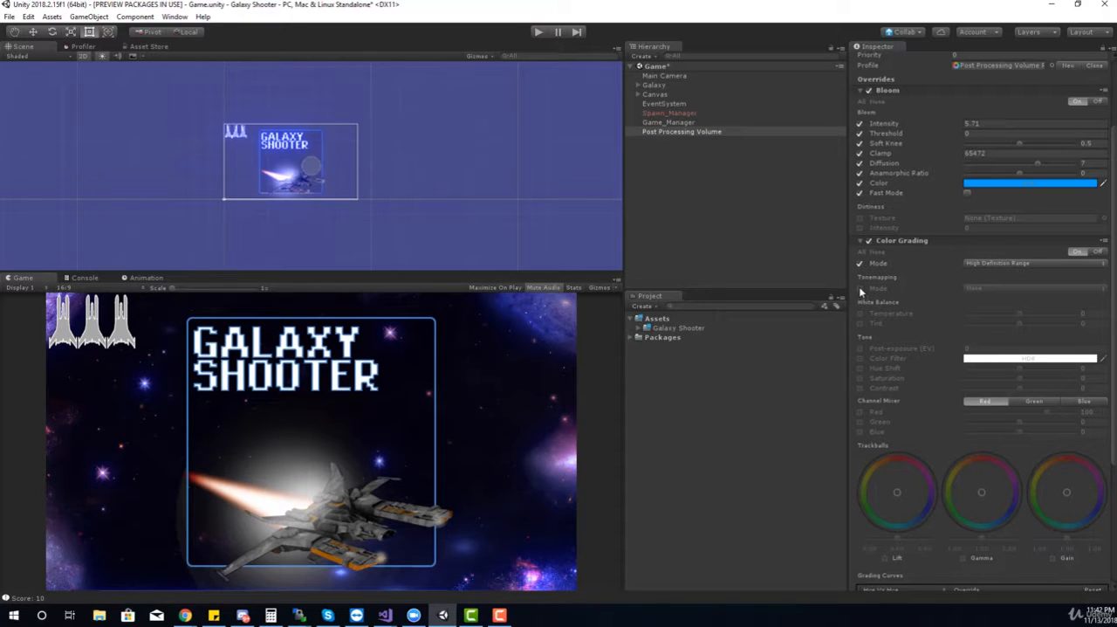
{"action": "left_click", "coordinate": [860, 287]}
{"action": "left_click", "coordinate": [983, 288]}
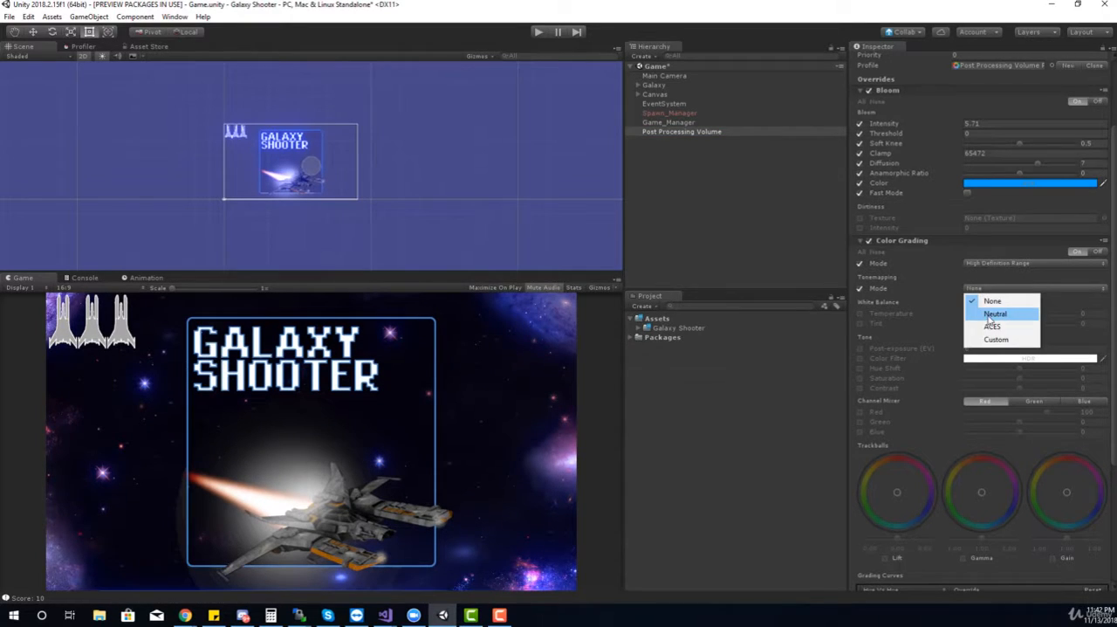
{"action": "left_click", "coordinate": [988, 311]}
{"action": "left_click", "coordinate": [981, 289]}
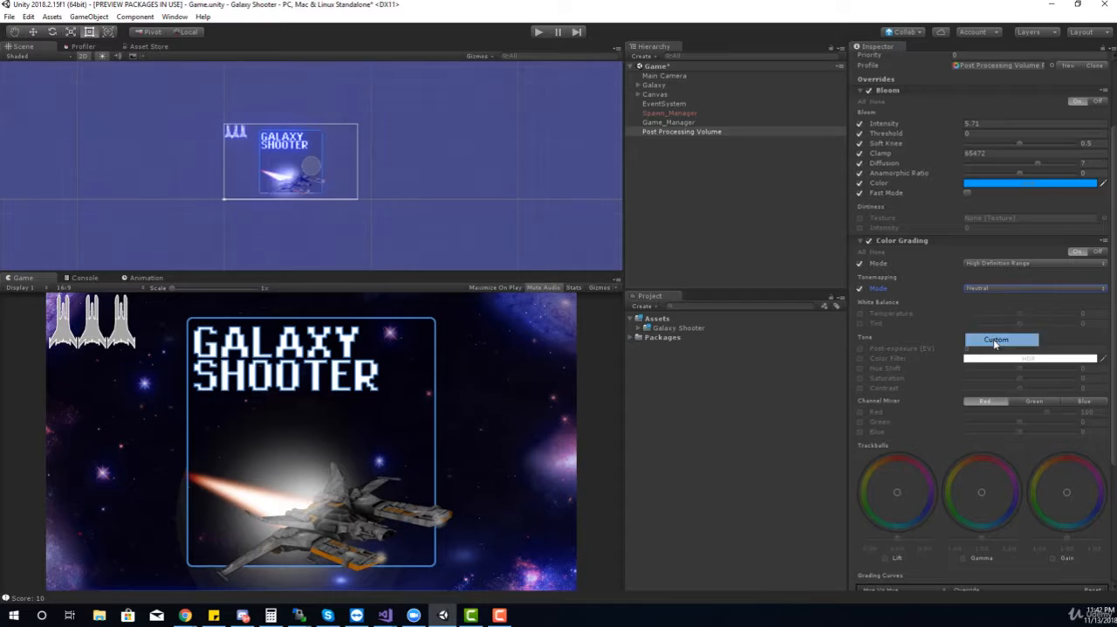
{"action": "left_click", "coordinate": [995, 341]}
{"action": "left_click", "coordinate": [975, 289]}
{"action": "left_click", "coordinate": [984, 326]}
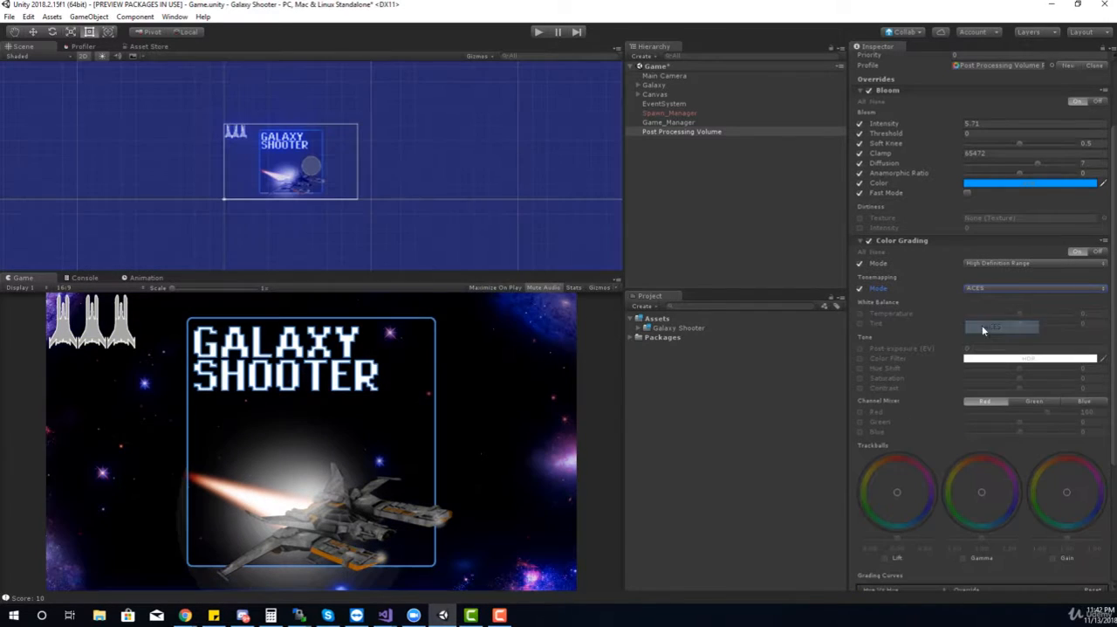
Enable the white balance overrides in Color Grading and set Temperature to -34 and Tint to -12
{"action": "left_click", "coordinate": [860, 313]}
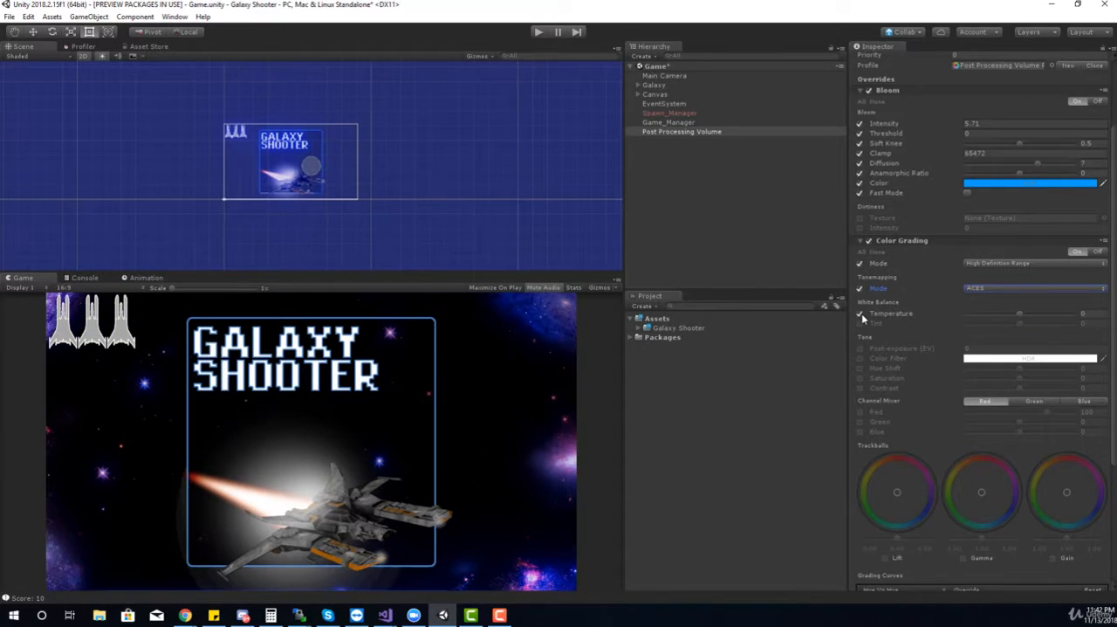
{"action": "mouse_move", "coordinate": [1018, 313]}
{"action": "left_mouse_down"}
{"action": "mouse_move", "coordinate": [992, 316]}
{"action": "mouse_move", "coordinate": [1067, 320]}
{"action": "mouse_move", "coordinate": [1015, 328]}
{"action": "left_mouse_up"}
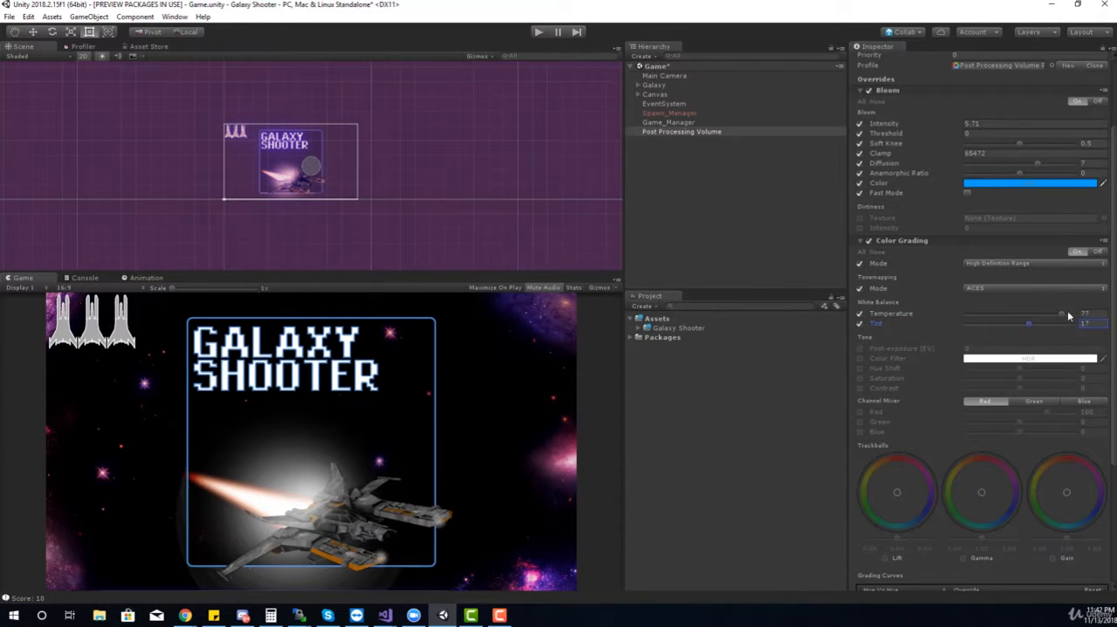
{"action": "left_click_drag", "start_coordinate": [1068, 316], "coordinate": [1012, 324]}
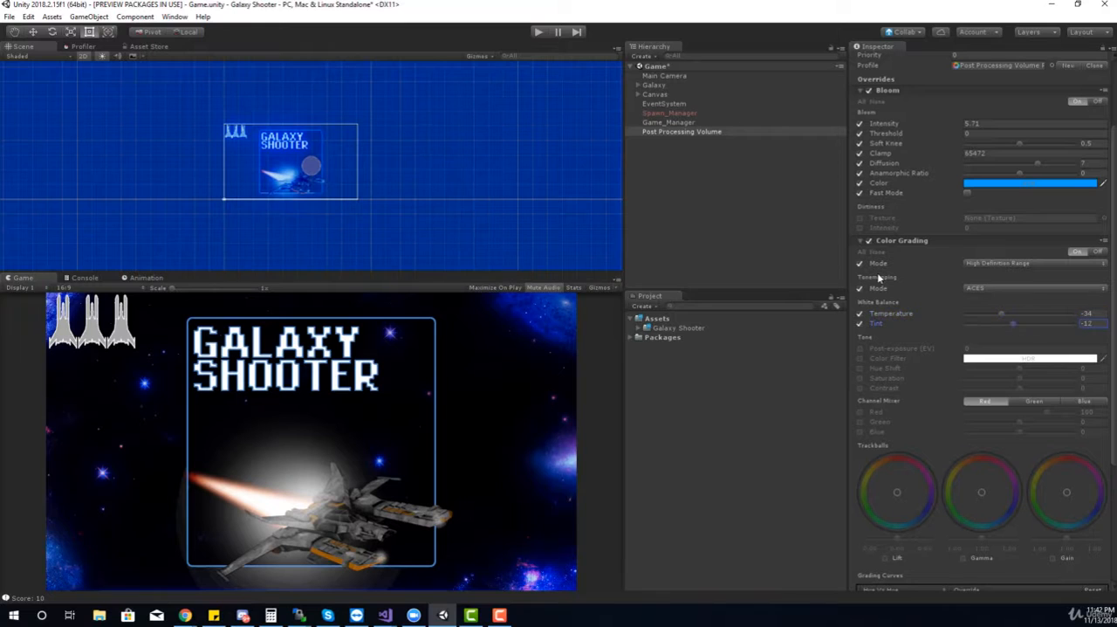
Play-test the game, flying the ship and shooting enemies to check the post-processing look, and stop play mode
{"action": "left_click", "coordinate": [538, 33]}
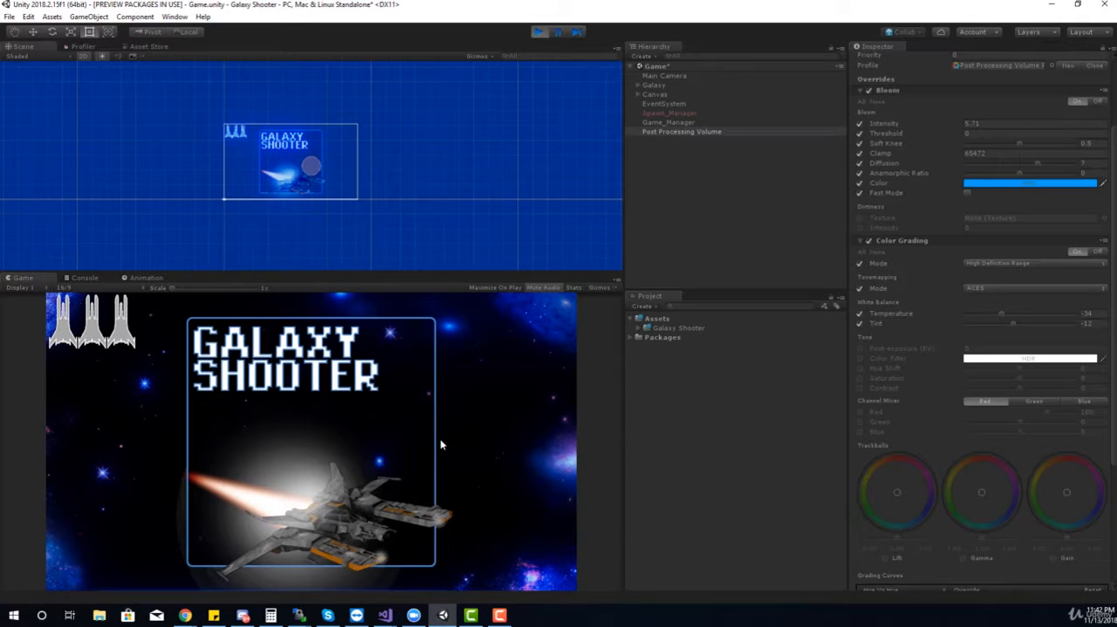
{"action": "key", "text": "space"}
{"action": "key", "text": "Right"}
{"action": "key", "text": "Down"}
{"action": "key", "text": "Left"}
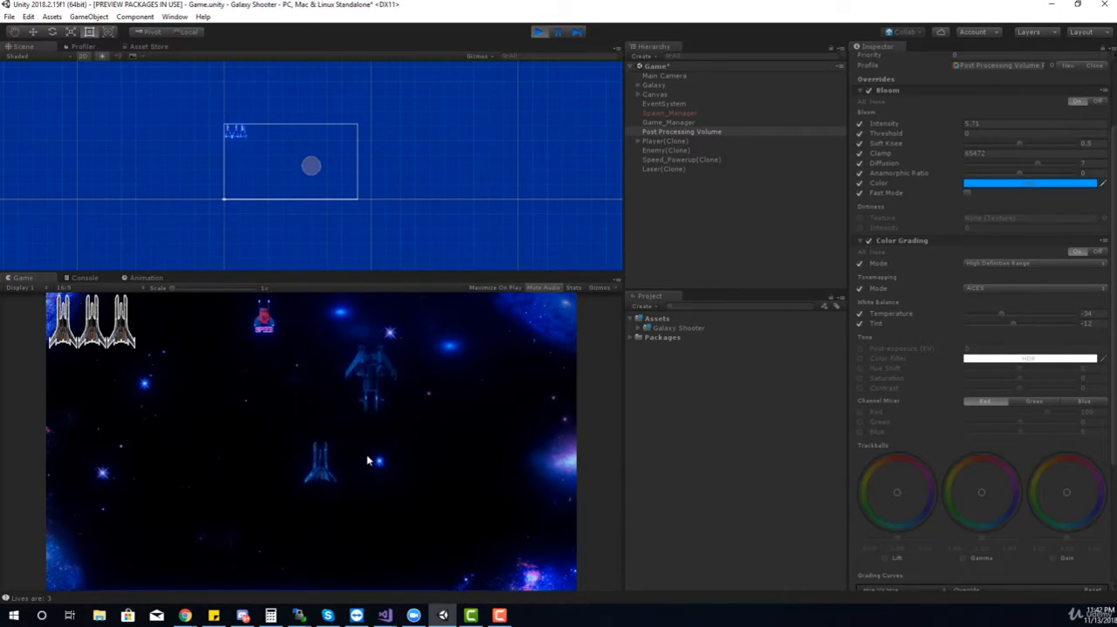
{"action": "key", "text": "Right"}
{"action": "key", "text": "Right"}
{"action": "key", "text": "Up"}
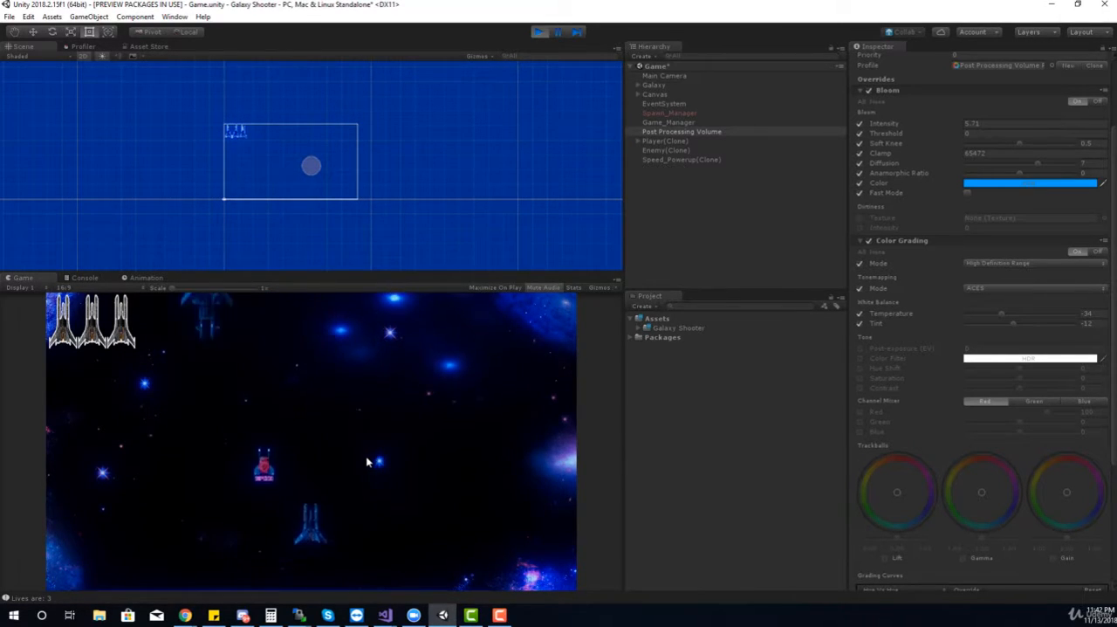
{"action": "key", "text": "Left"}
{"action": "key", "text": "Down"}
{"action": "key", "text": "Right"}
{"action": "key", "text": "space"}
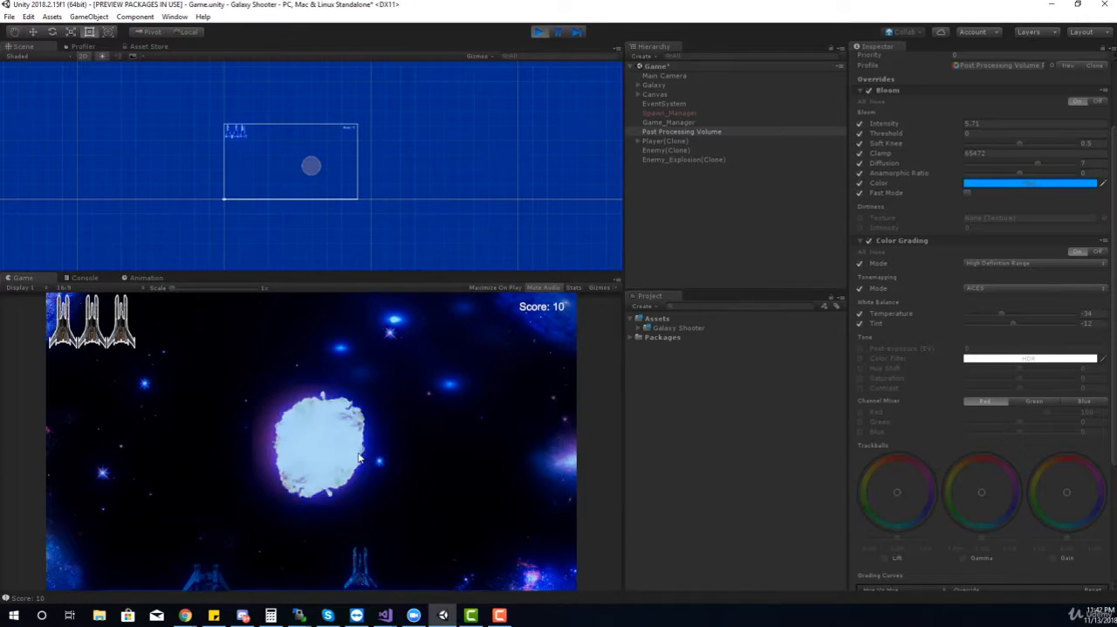
{"action": "key", "text": "Right"}
{"action": "key", "text": "Up"}
{"action": "key", "text": "Left"}
{"action": "key", "text": "Down"}
{"action": "key", "text": "space"}
{"action": "key", "text": "Left"}
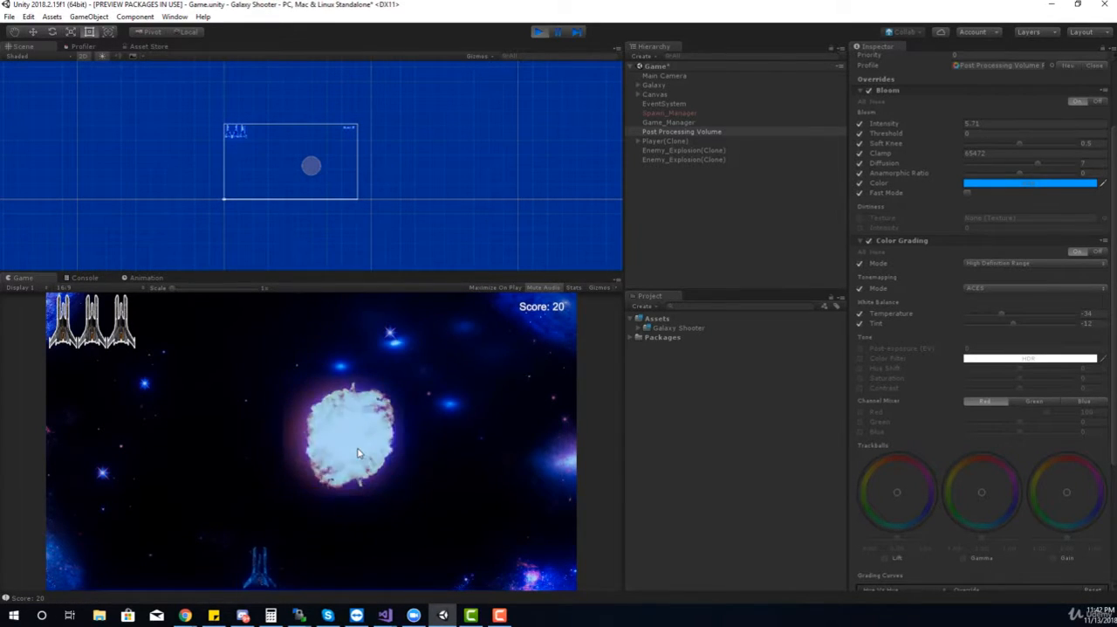
{"action": "key", "text": "Up"}
{"action": "key", "text": "Right"}
{"action": "key", "text": "Down"}
{"action": "key", "text": "Right"}
{"action": "key", "text": "Up"}
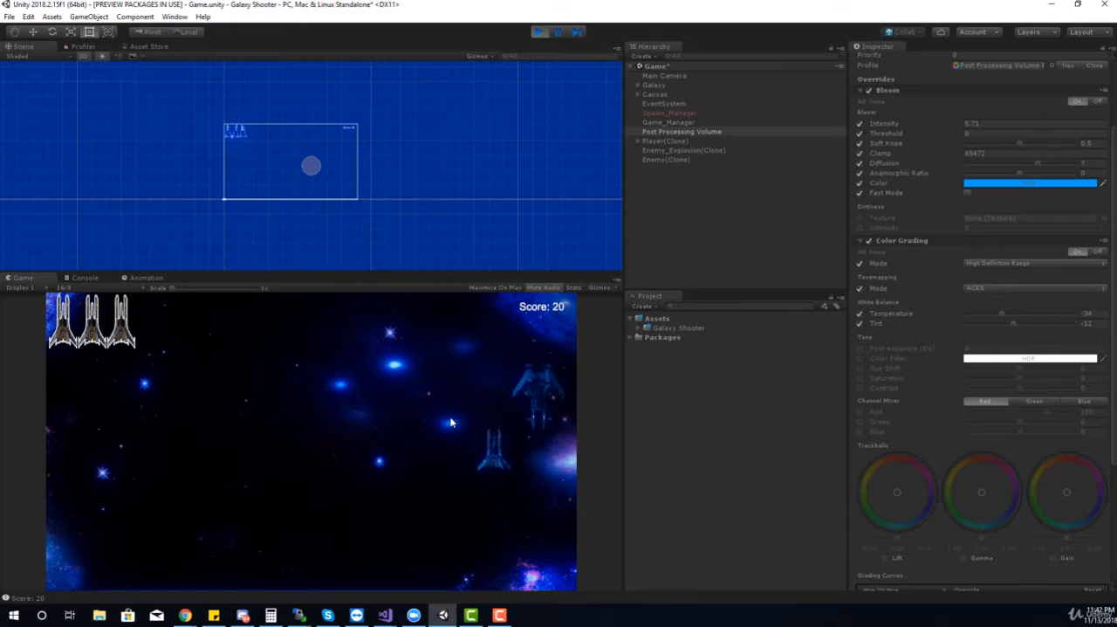
{"action": "key", "text": "Down"}
{"action": "key", "text": "Left"}
{"action": "key", "text": "Up"}
{"action": "key", "text": "Left"}
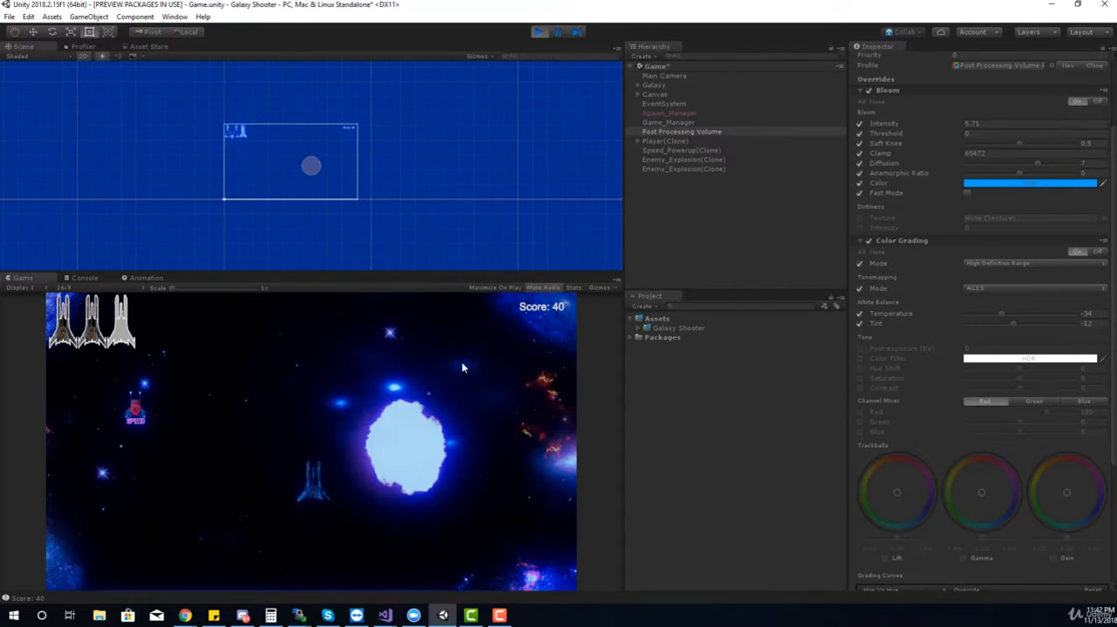
{"action": "left_click", "coordinate": [538, 33]}
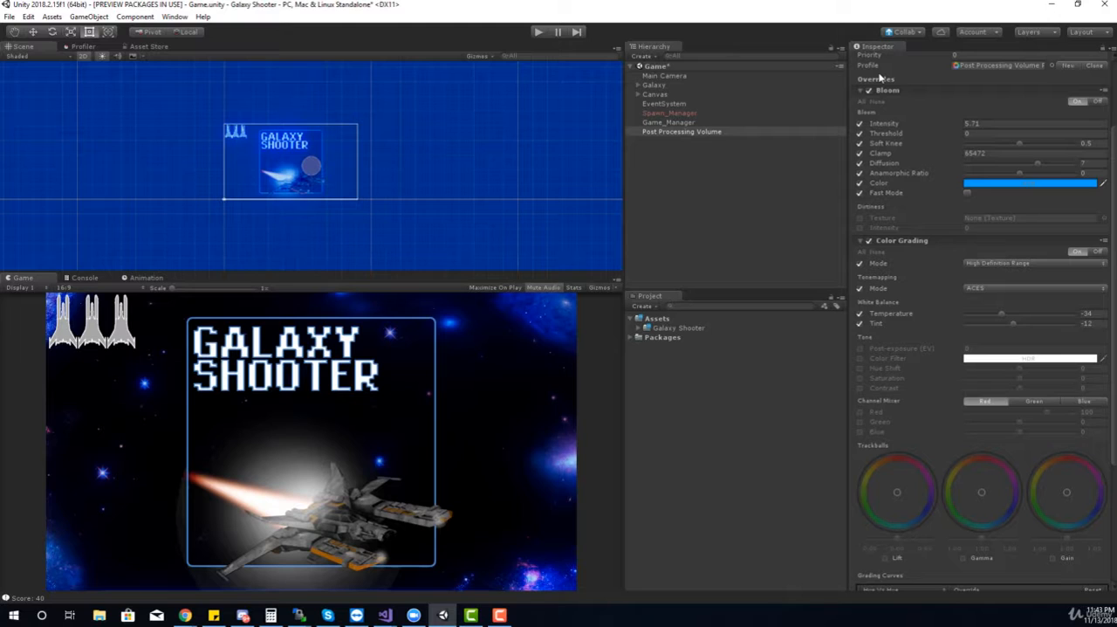
Review the Main Camera's Post Process Layer settings and the Post Processing Volume's effect settings
{"action": "left_click", "coordinate": [174, 17]}
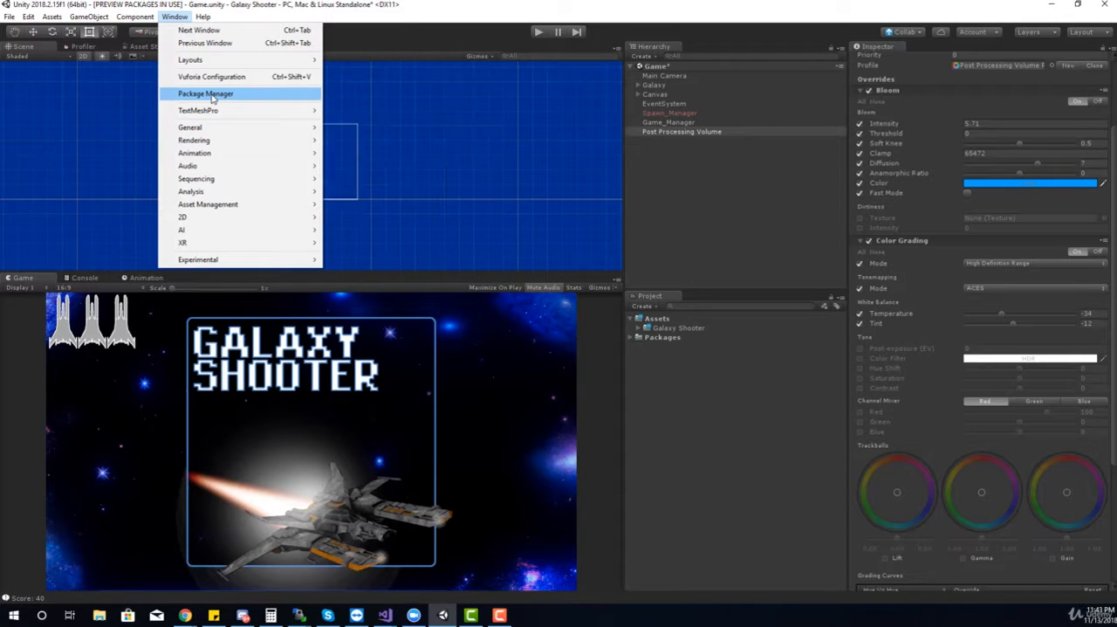
{"action": "left_click", "coordinate": [759, 230]}
{"action": "left_click", "coordinate": [668, 76]}
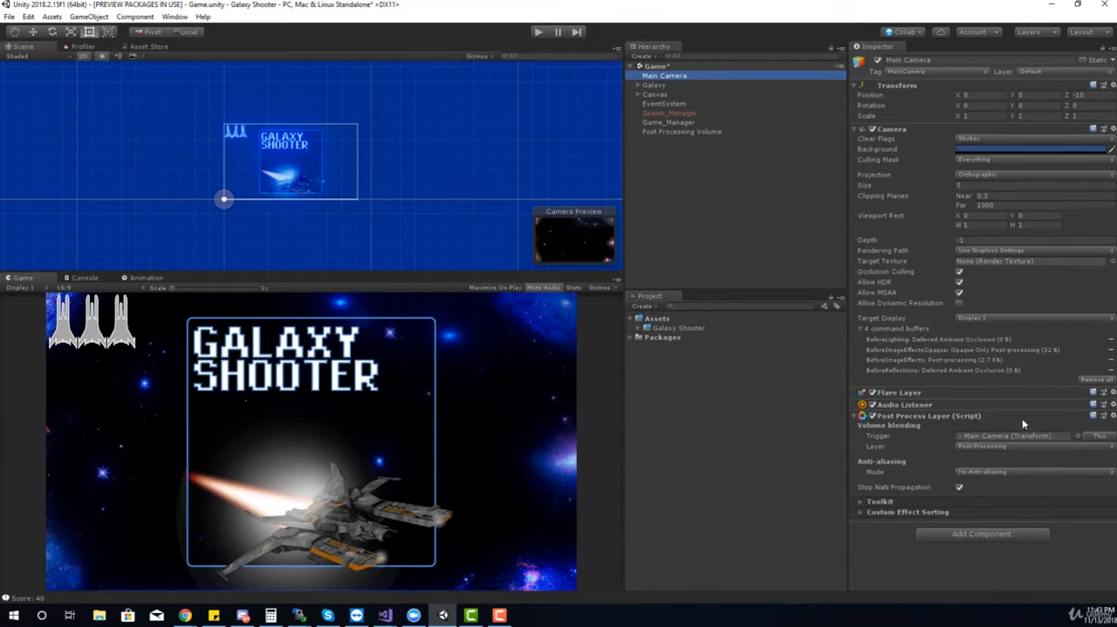
{"action": "left_click", "coordinate": [699, 132]}
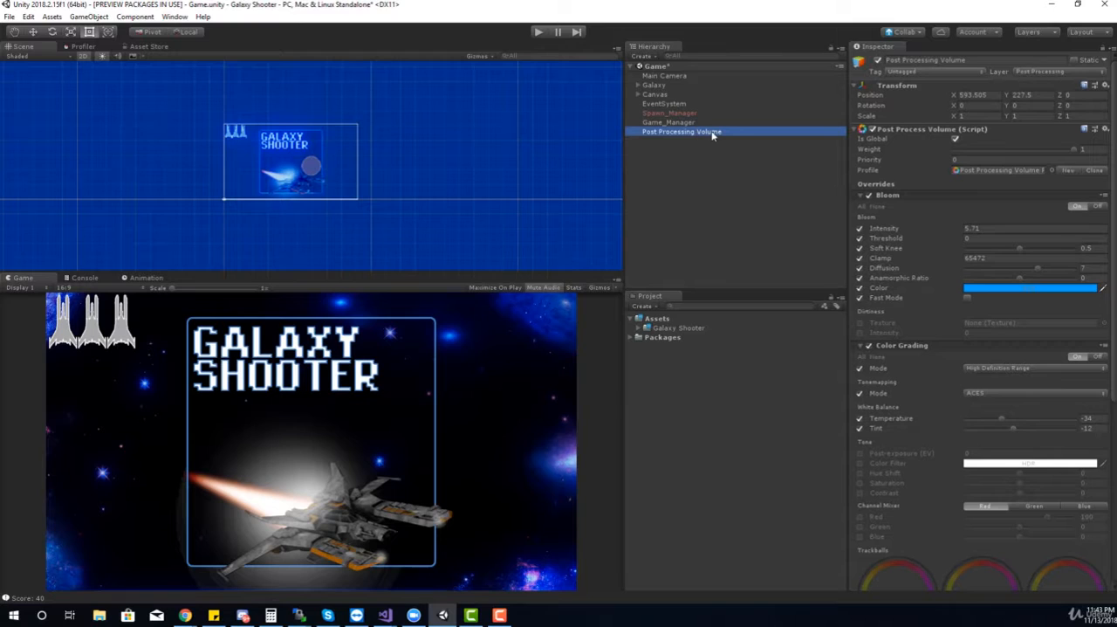